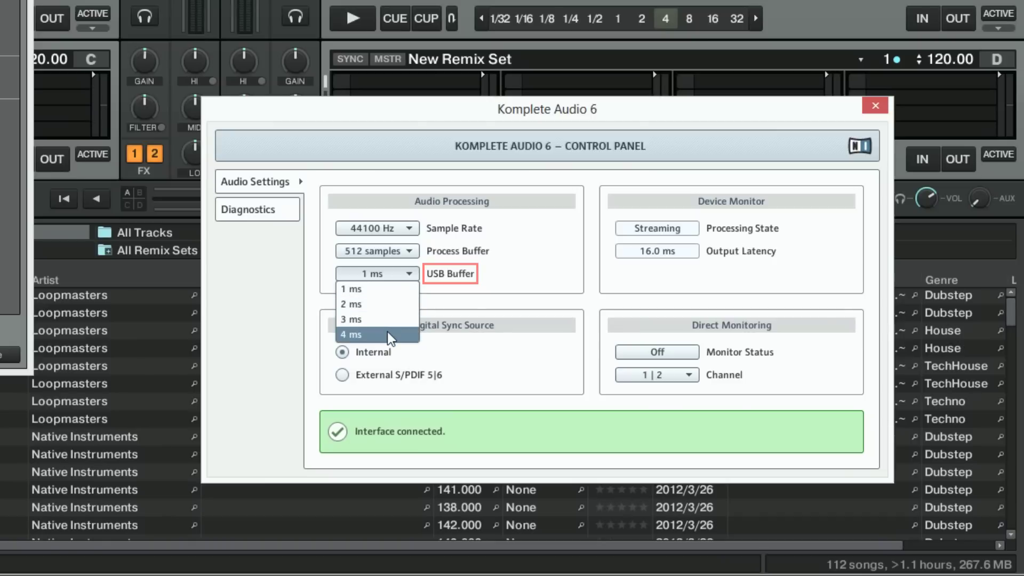
Set the Komplete Audio 6 USB Buffer to 4 ms and close its control panel.
{"action": "left_click", "coordinate": [387, 336]}
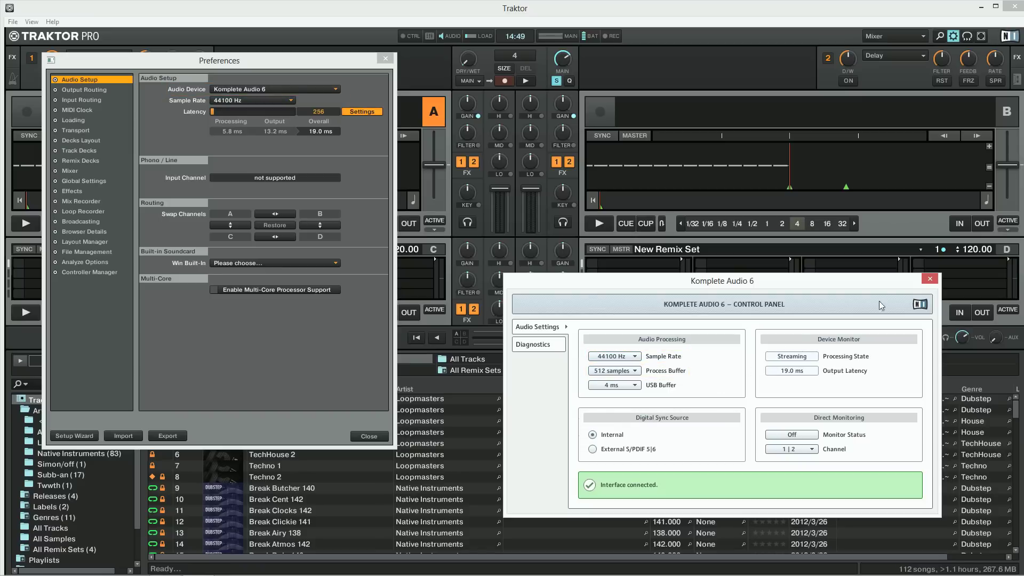
{"action": "left_click", "coordinate": [930, 279]}
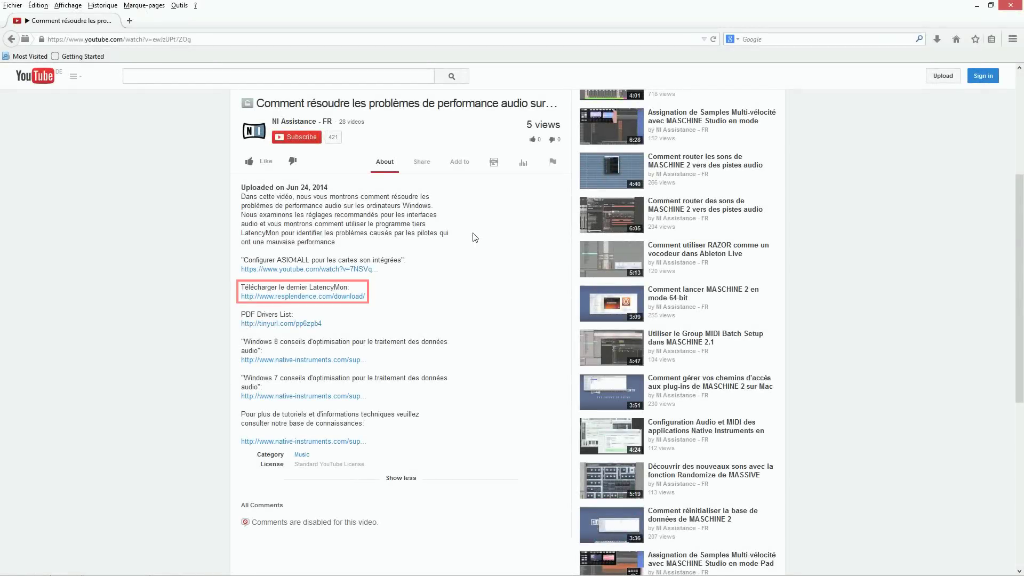
Open the Resplendence downloads page linked in the video description and follow the LatencyMon 6.00 entry under System Monitoring Tools.
{"action": "left_click", "coordinate": [358, 297]}
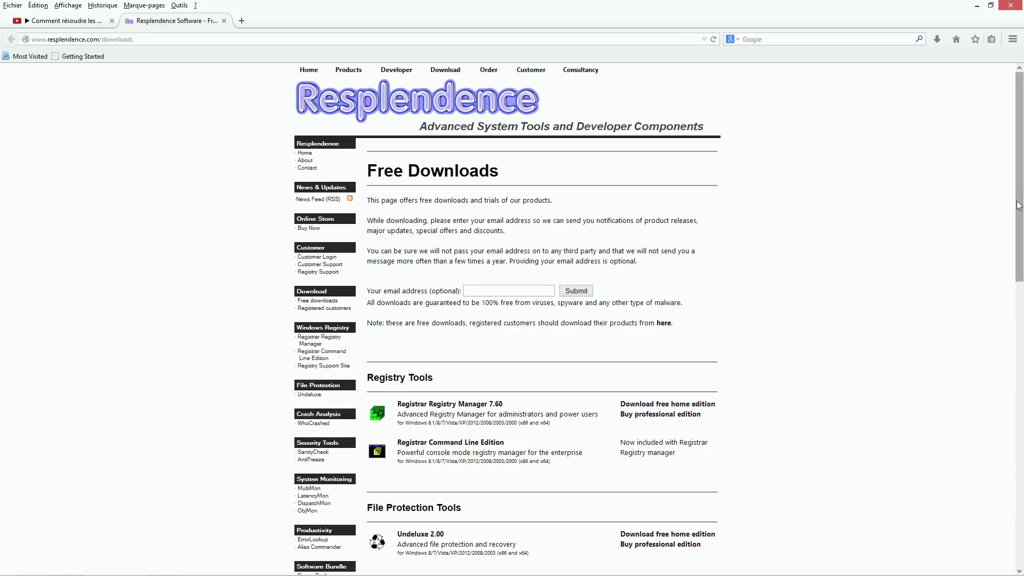
{"action": "left_click_drag", "start_coordinate": [1021, 215], "coordinate": [1011, 466]}
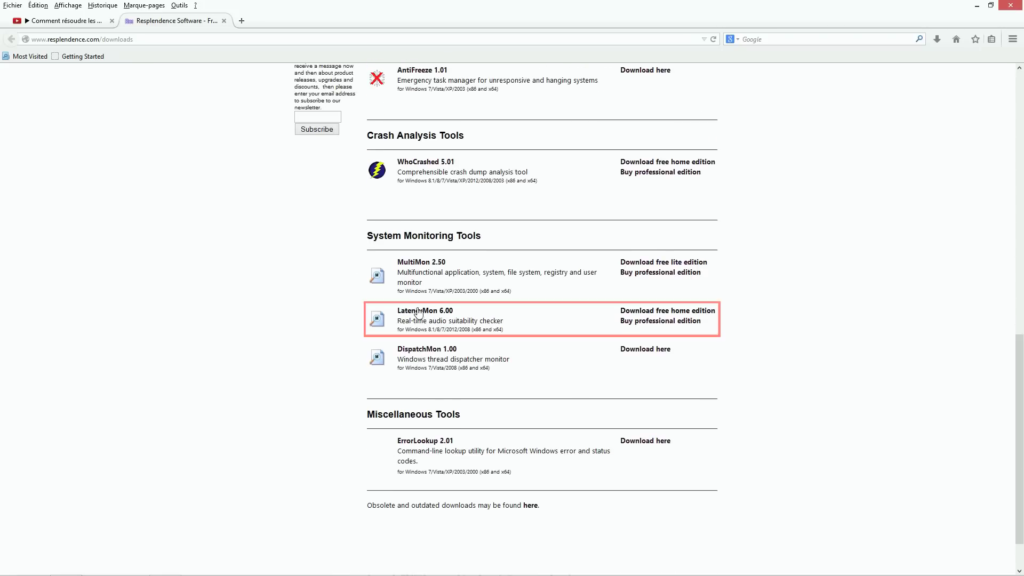
{"action": "left_click", "coordinate": [438, 316]}
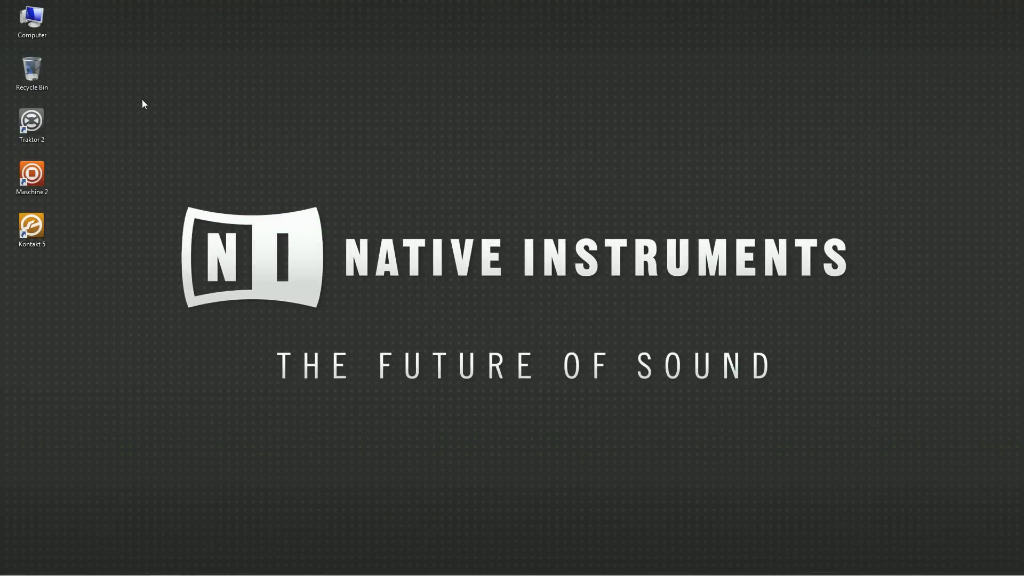
Launch Traktor 2, and search the installed apps for "latency" to open LatencyMon.
{"action": "double_click", "coordinate": [32, 124]}
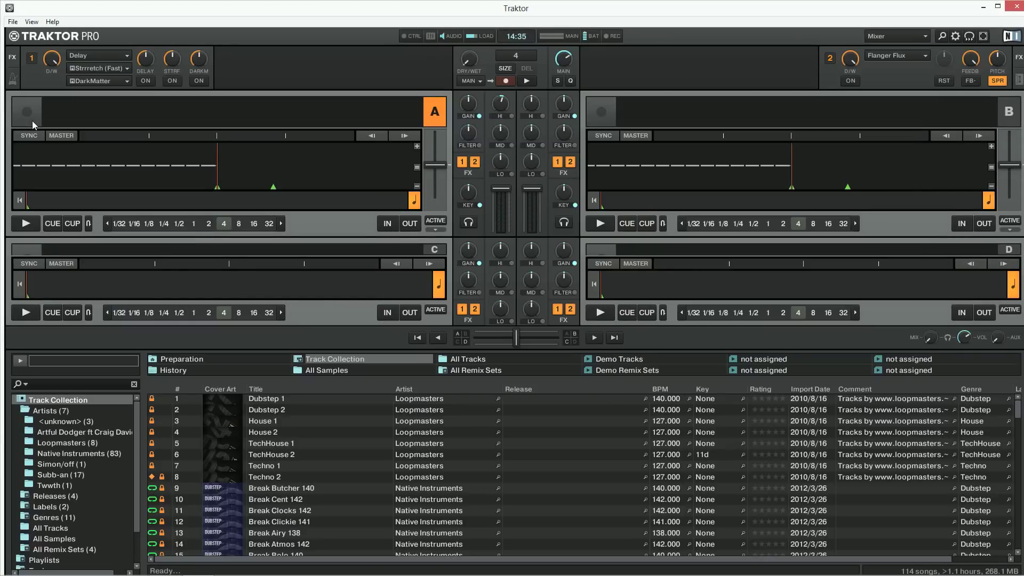
{"action": "key", "text": "super"}
{"action": "type", "text": "la"}
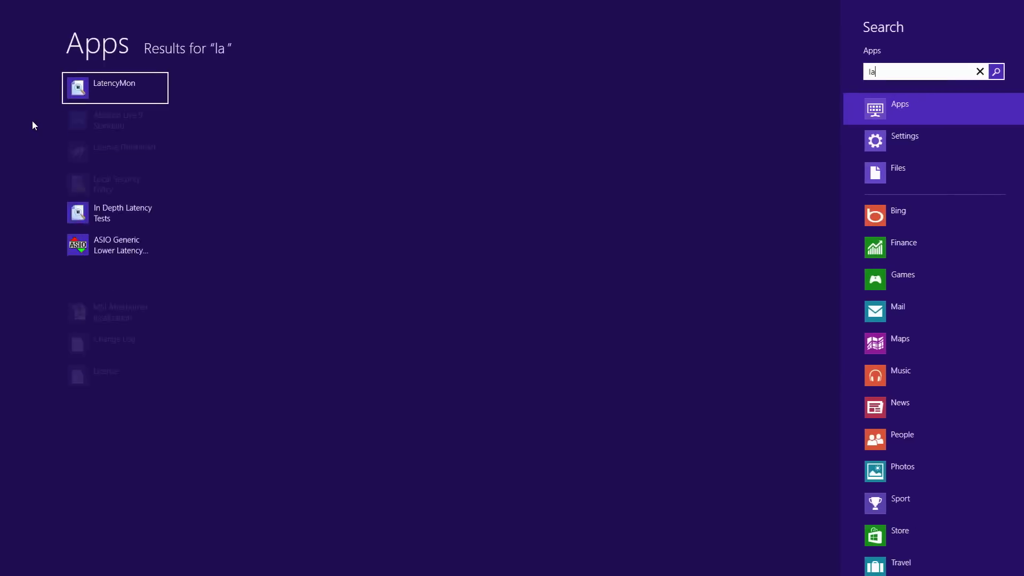
{"action": "type", "text": "tency"}
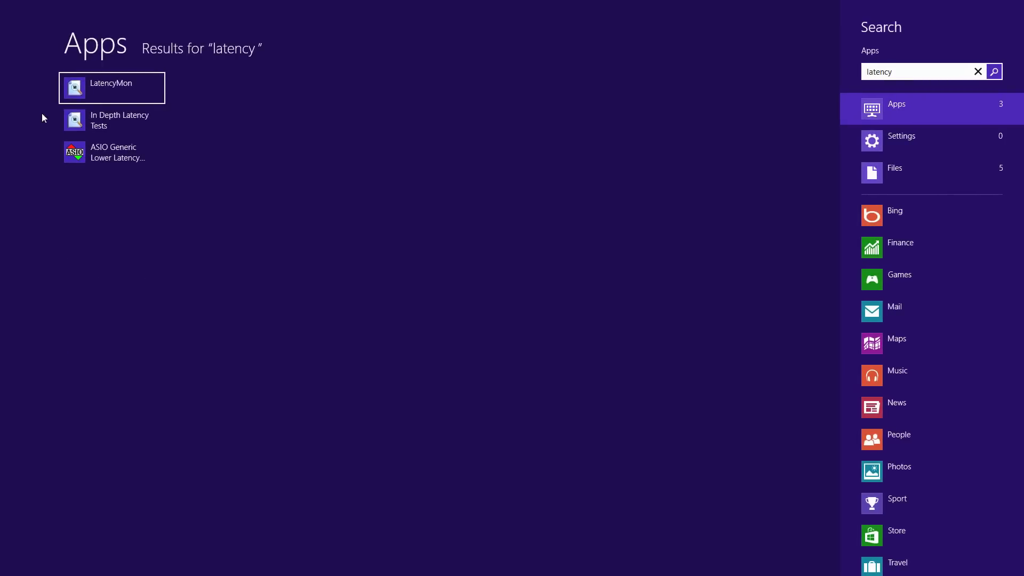
{"action": "left_click", "coordinate": [96, 88]}
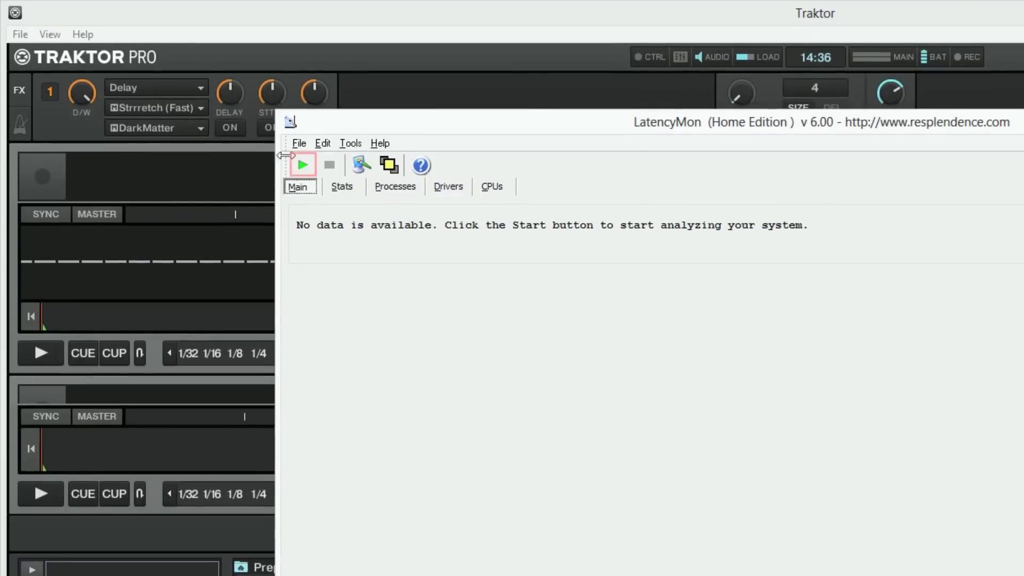
Start the LatencyMon system analysis and switch back to Traktor while it runs.
{"action": "left_click", "coordinate": [301, 167]}
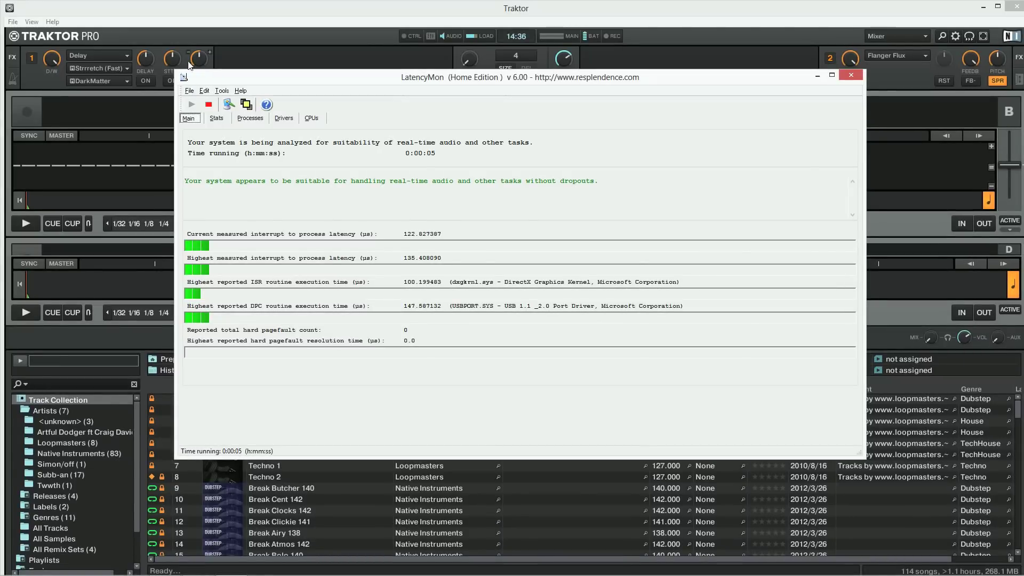
{"action": "left_click", "coordinate": [190, 35]}
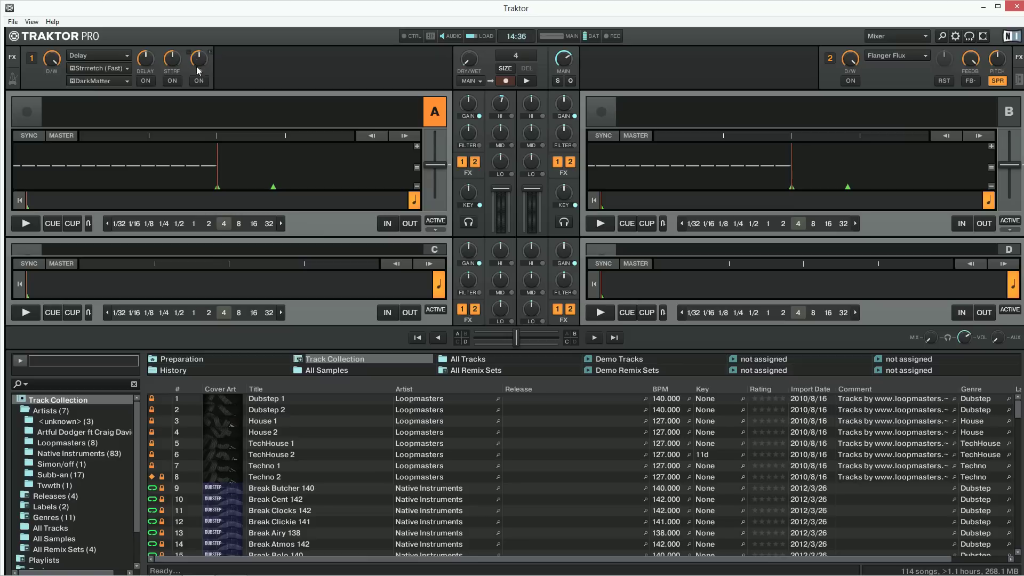
Load and play TechHouse 2 on deck A with a 32-beat loop, and load and play Techno 2 on deck B.
{"action": "left_click_drag", "start_coordinate": [269, 456], "coordinate": [234, 165]}
{"action": "left_click", "coordinate": [21, 227]}
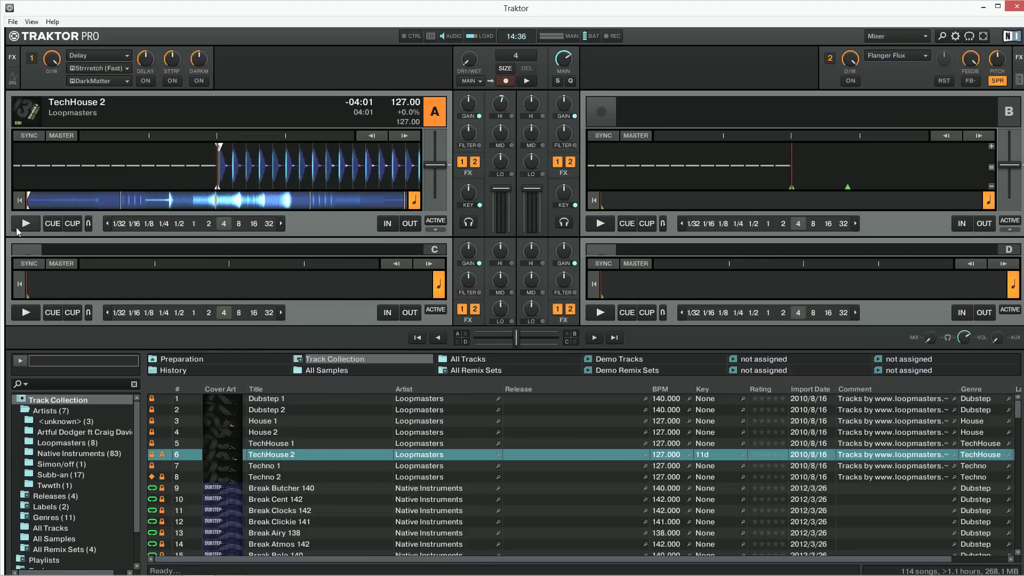
{"action": "left_click", "coordinate": [270, 224]}
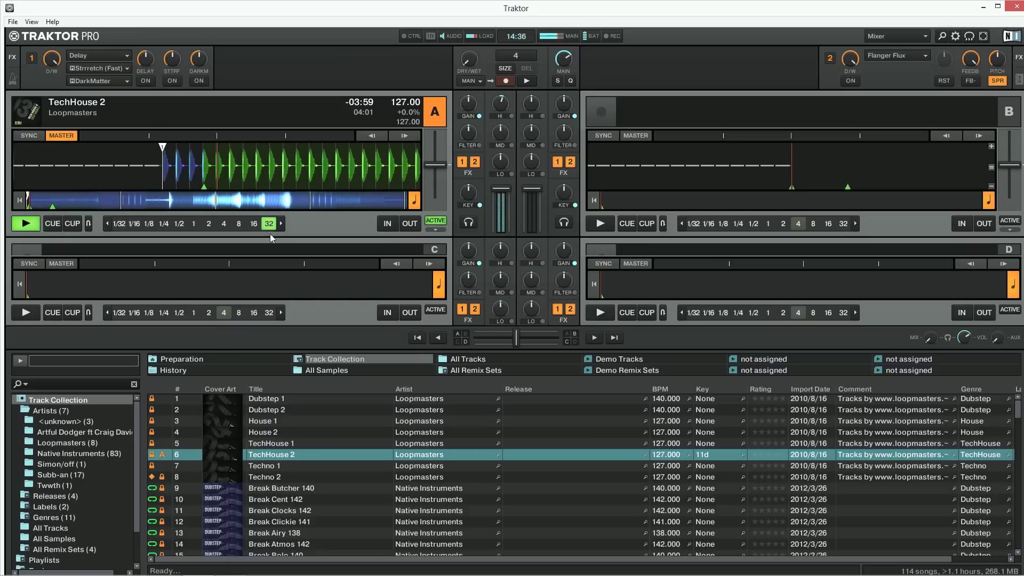
{"action": "left_click_drag", "start_coordinate": [265, 477], "coordinate": [624, 167]}
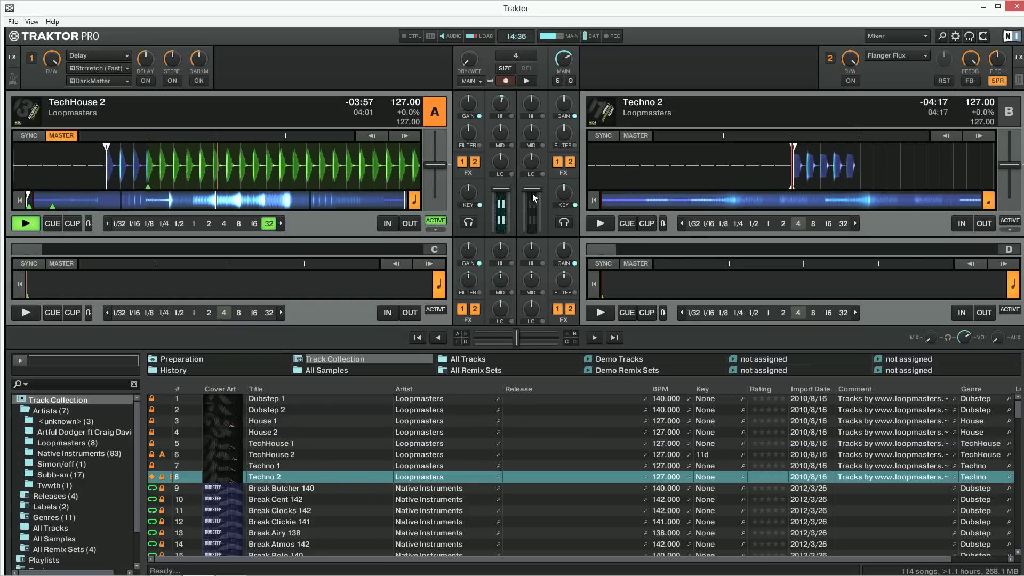
{"action": "left_click", "coordinate": [607, 228]}
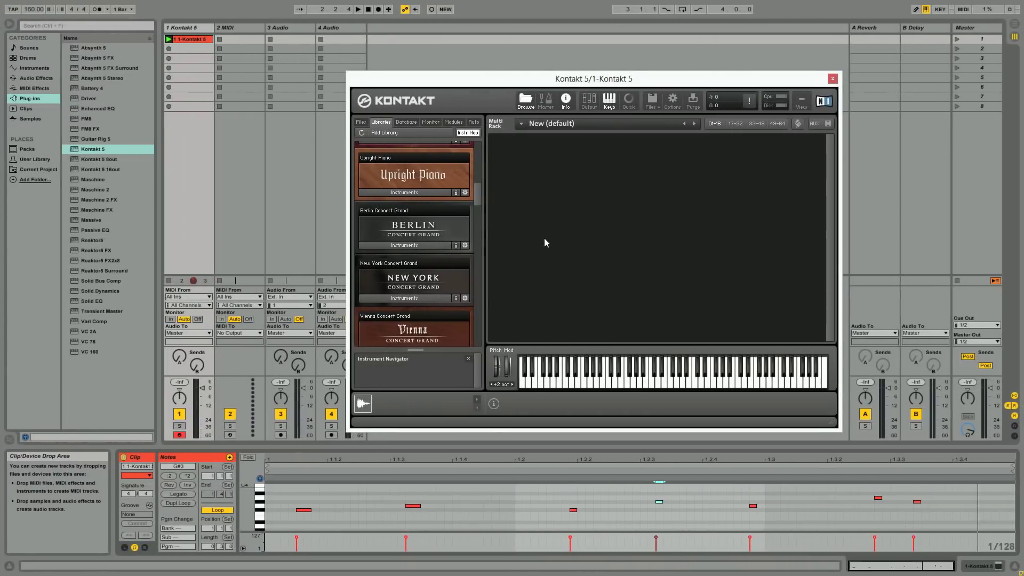
Switch to Kontakt 5 in Ableton Live and load Berlin Grand with Overtones.nki from the Berlin Concert Grand library.
{"action": "left_click", "coordinate": [404, 246]}
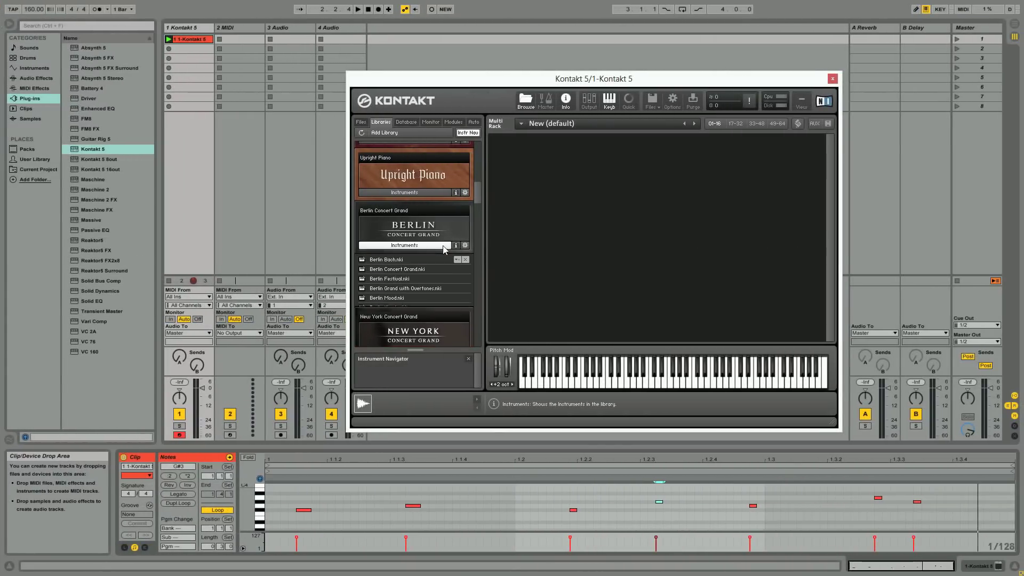
{"action": "double_click", "coordinate": [422, 289]}
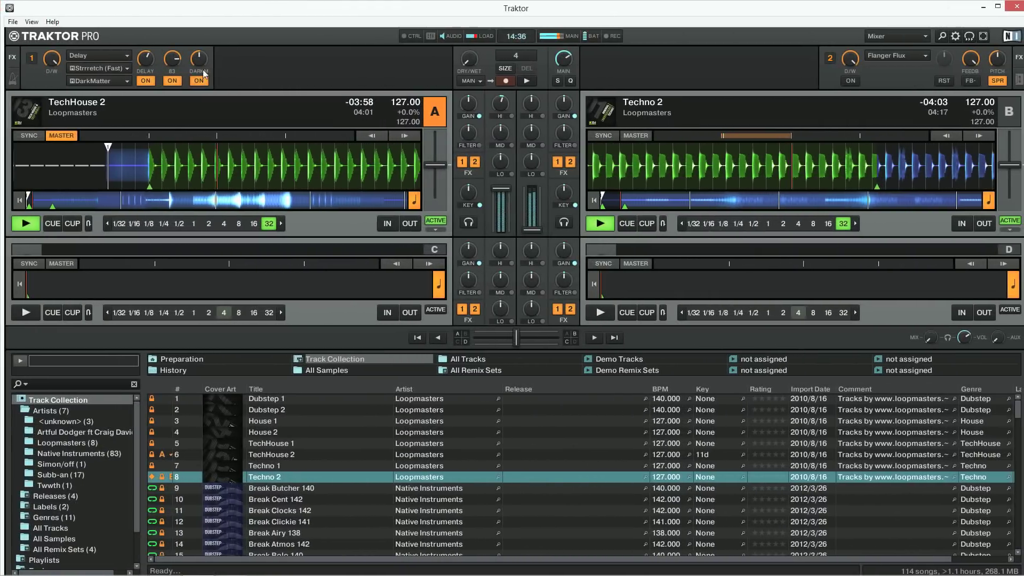
Switch to Traktor, turn on the Flanger Flux effect in FX unit 2, and set its pitch to 44%.
{"action": "left_click", "coordinate": [851, 80]}
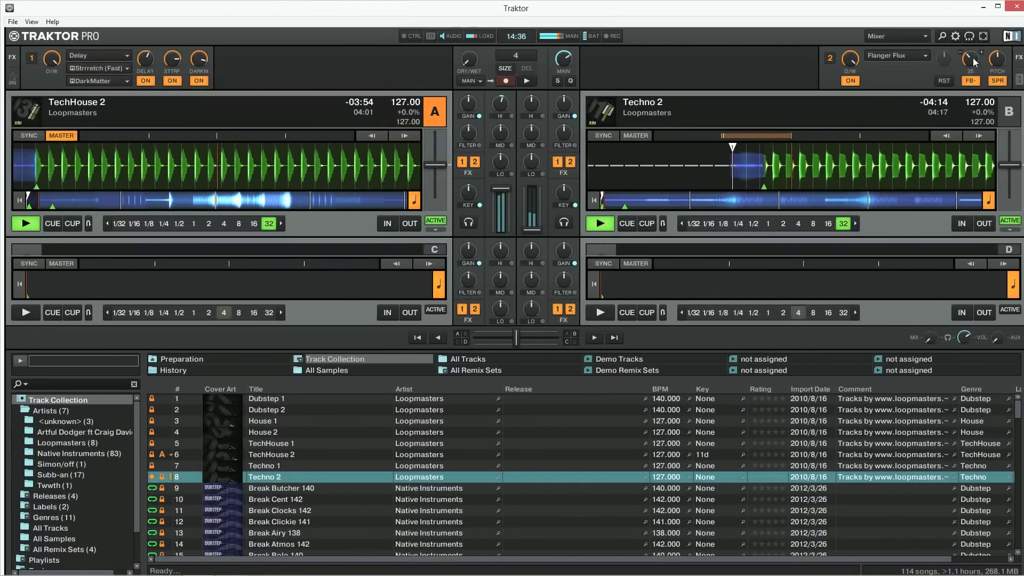
{"action": "left_click_drag", "start_coordinate": [997, 59], "coordinate": [997, 54]}
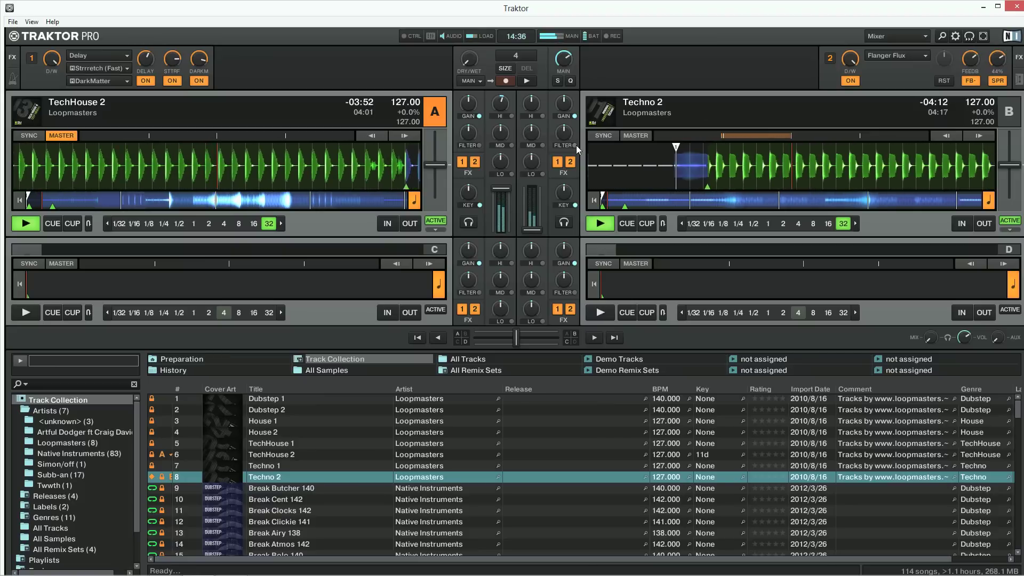
Set deck B's filter to +44%, turn down deck A's filter, and adjust the key knobs of both decks.
{"action": "left_click_drag", "start_coordinate": [567, 148], "coordinate": [566, 137]}
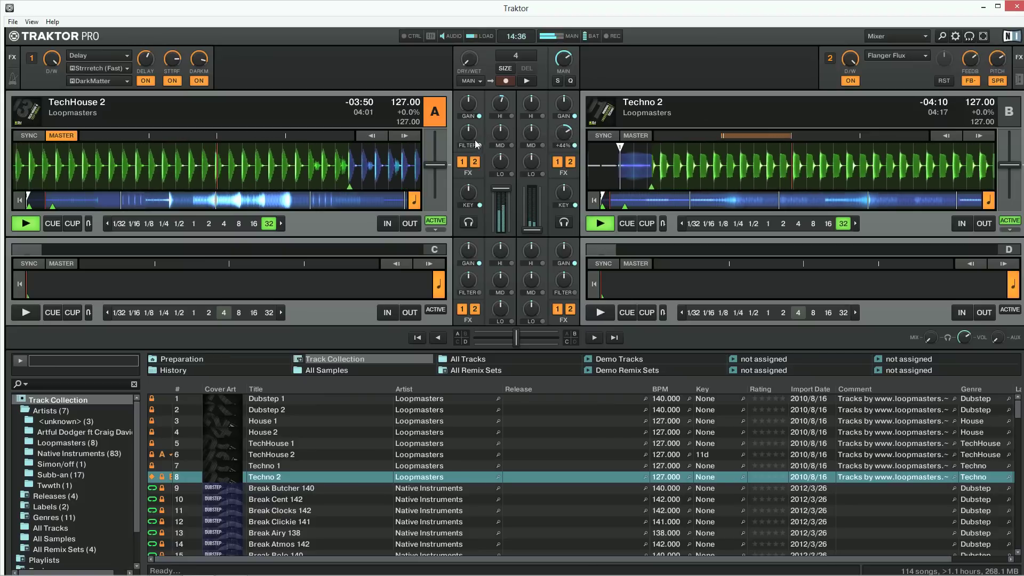
{"action": "left_click_drag", "start_coordinate": [468, 132], "coordinate": [472, 197]}
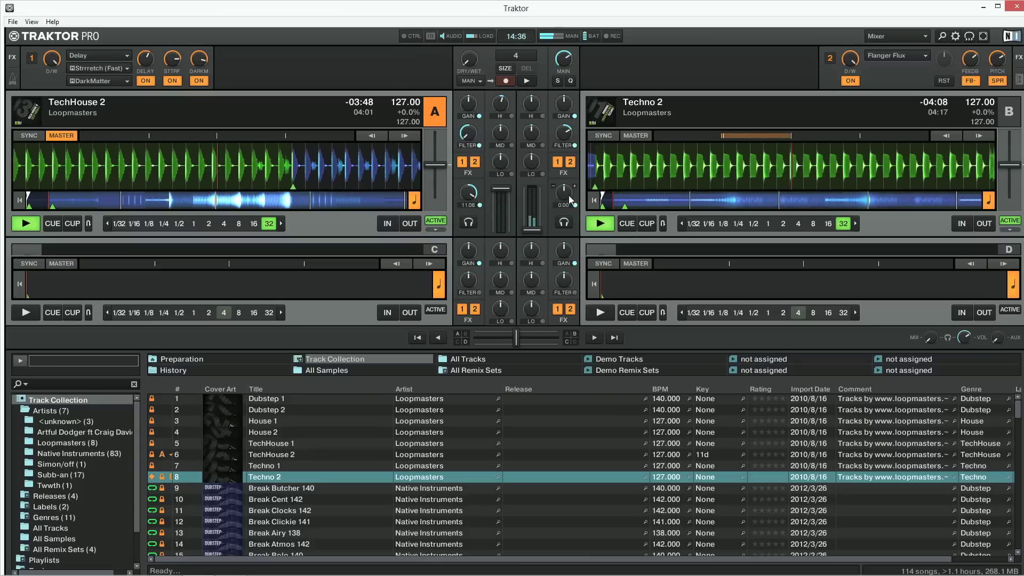
{"action": "left_click_drag", "start_coordinate": [564, 193], "coordinate": [562, 206]}
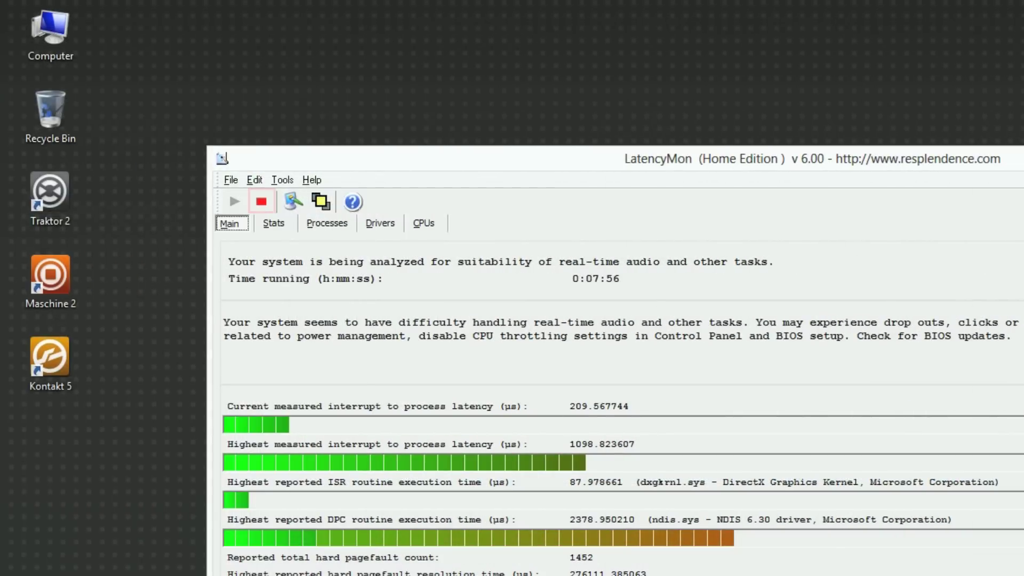
Stop the LatencyMon analysis and open its statistics report.
{"action": "left_click", "coordinate": [262, 201]}
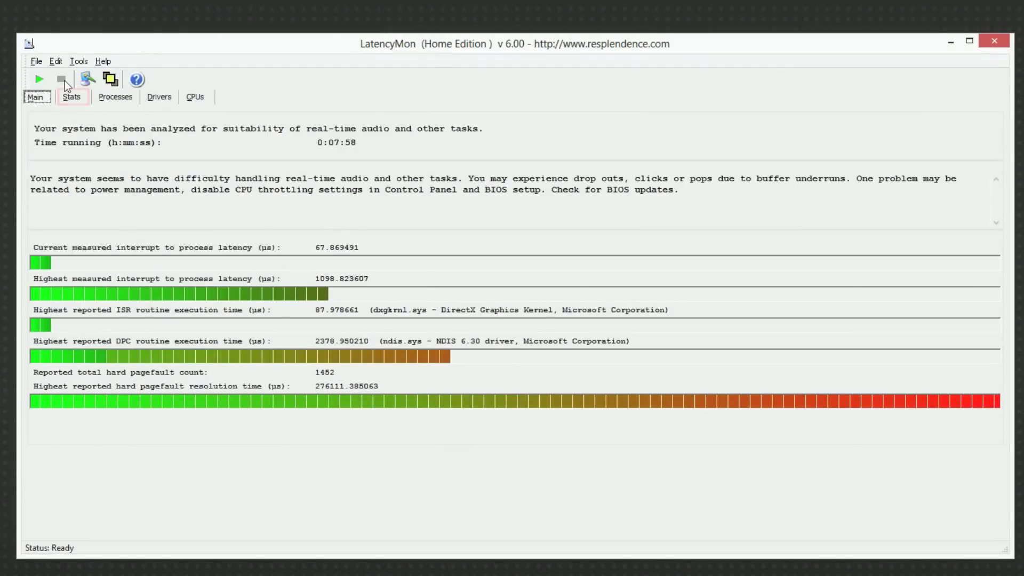
{"action": "left_click", "coordinate": [71, 97]}
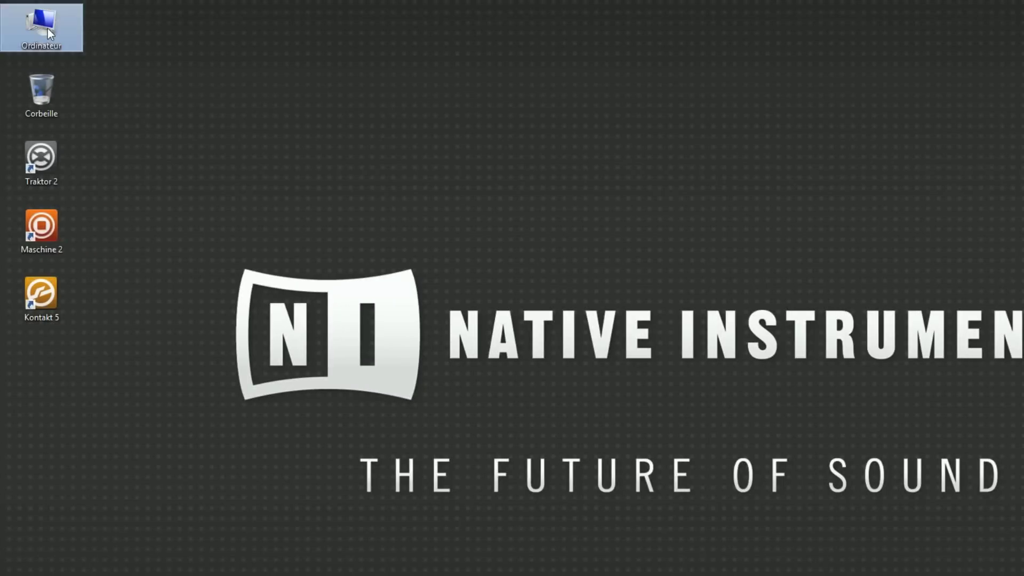
Open Options d'alimentation in the Windows control panel's Système et sécurité category and select the Performances élevées plan.
{"action": "double_click", "coordinate": [47, 28]}
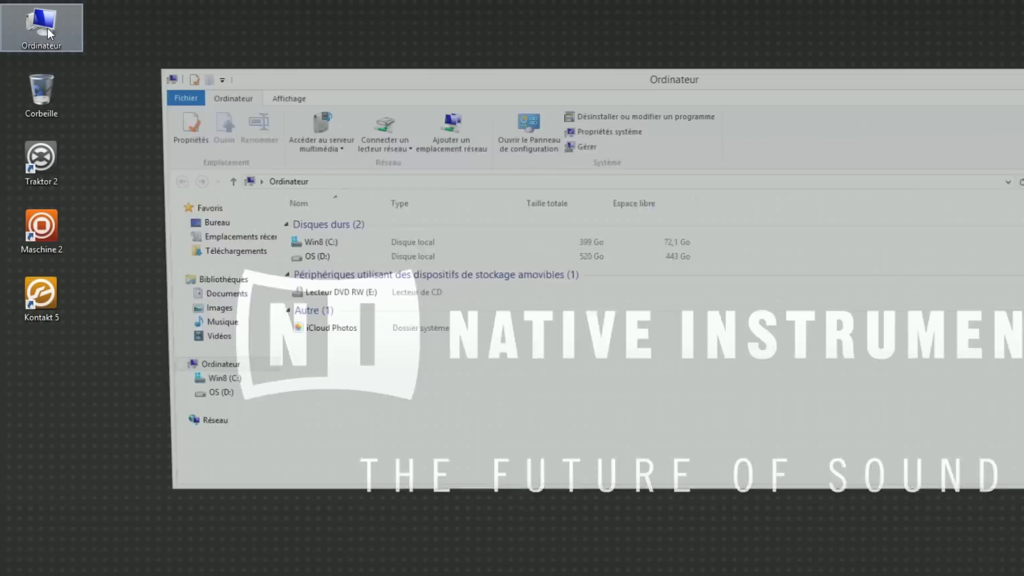
{"action": "left_click", "coordinate": [527, 127]}
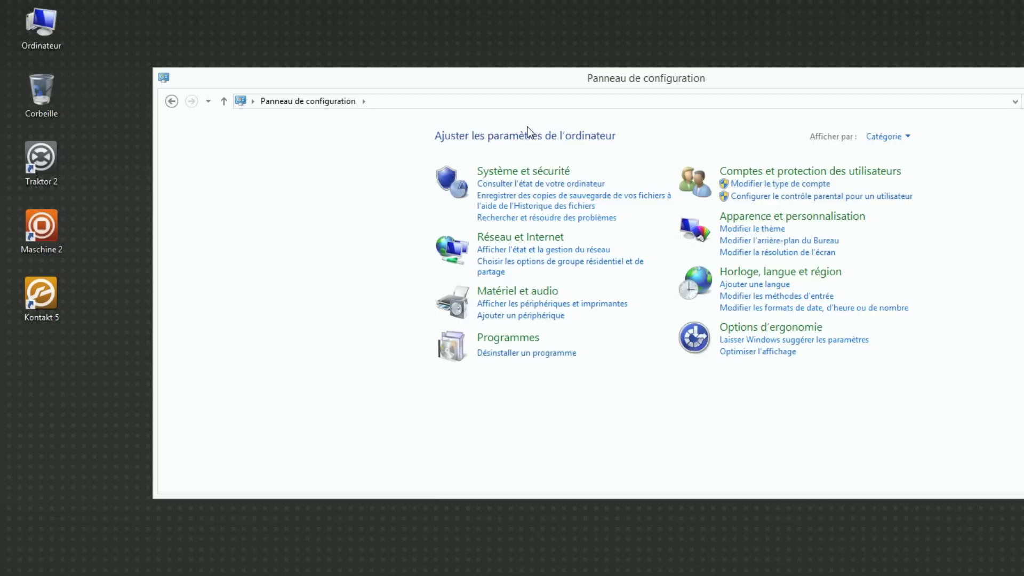
{"action": "left_click", "coordinate": [539, 172]}
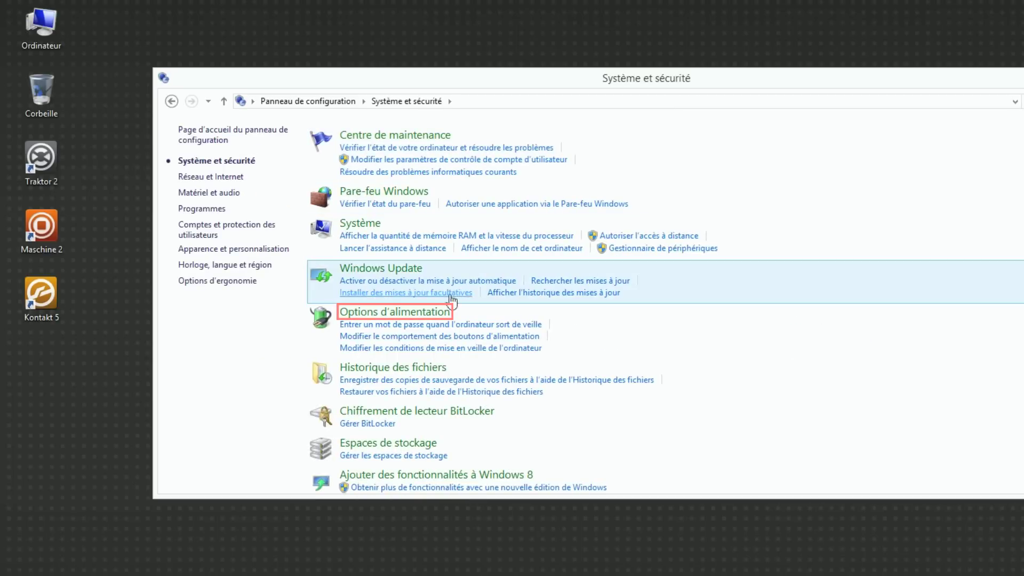
{"action": "left_click", "coordinate": [435, 314]}
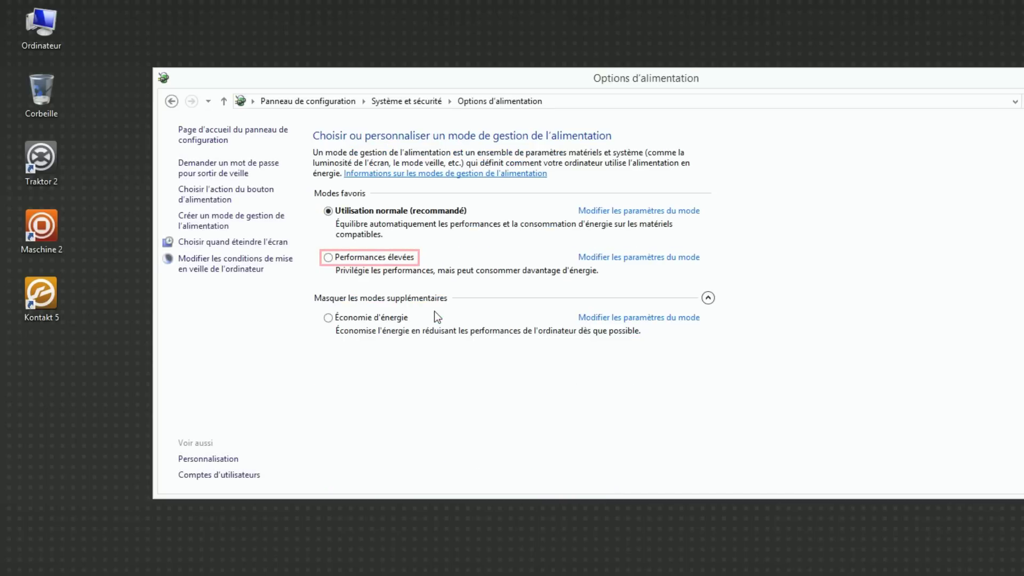
{"action": "left_click", "coordinate": [397, 259]}
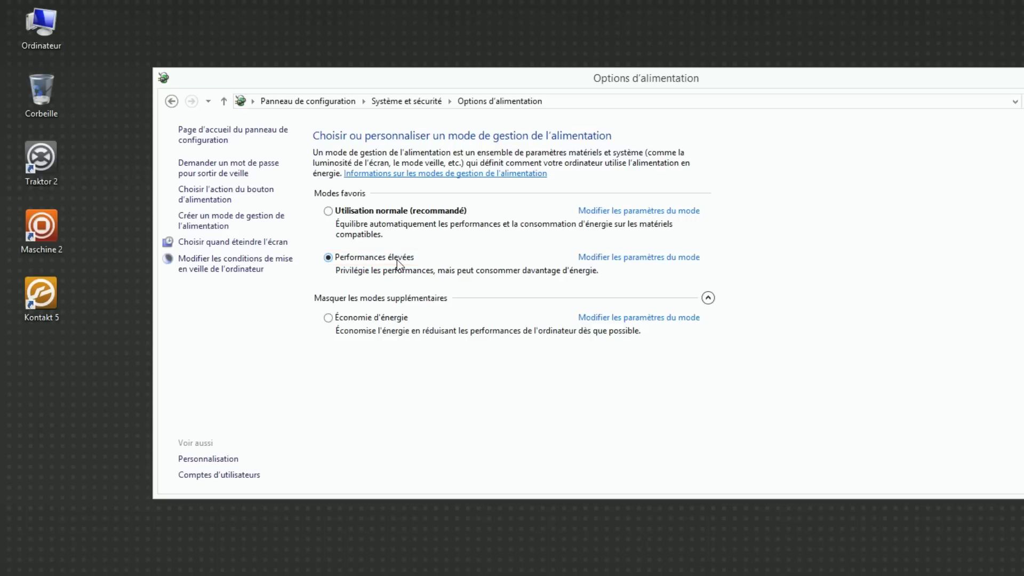
In the Performances élevées plan settings, set both screen turn-off and computer sleep to Jamais.
{"action": "left_click", "coordinate": [622, 257]}
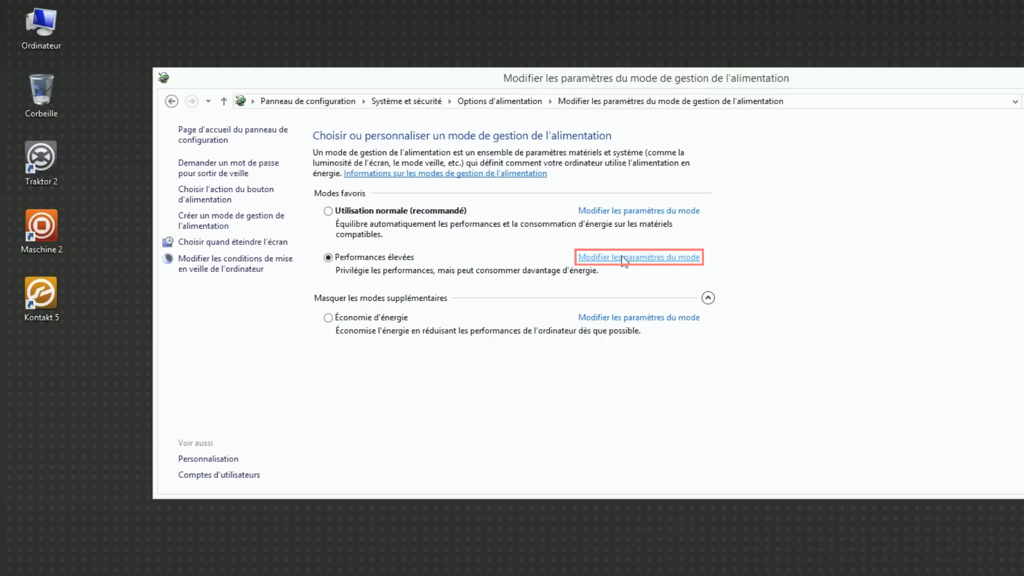
{"action": "left_click", "coordinate": [700, 184]}
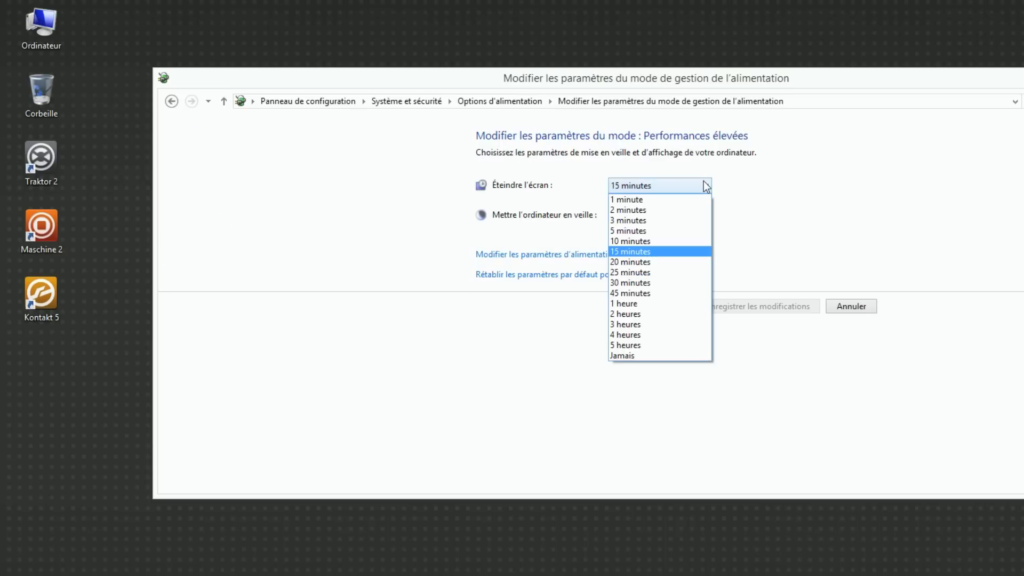
{"action": "left_click", "coordinate": [684, 355]}
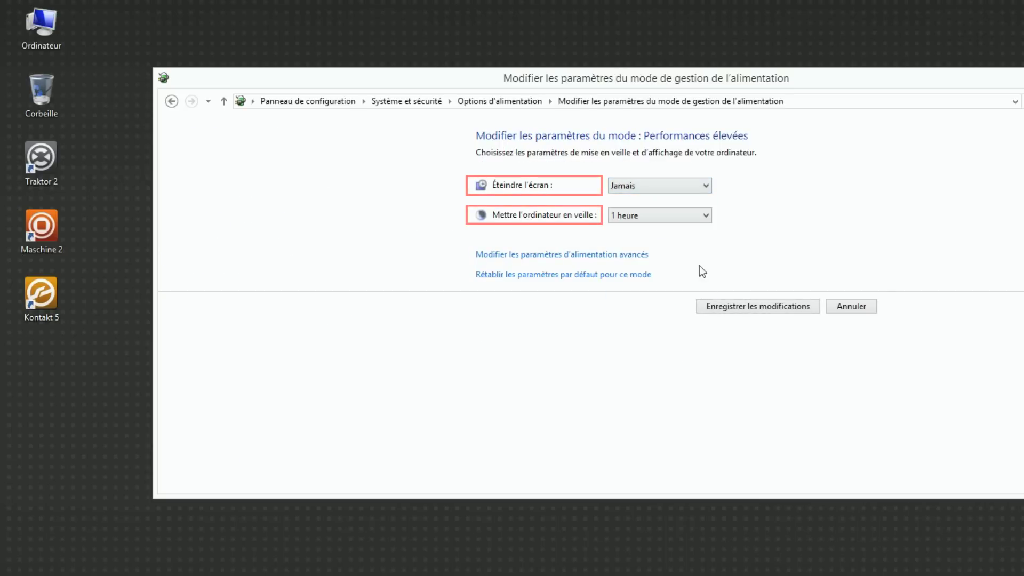
{"action": "left_click", "coordinate": [702, 215]}
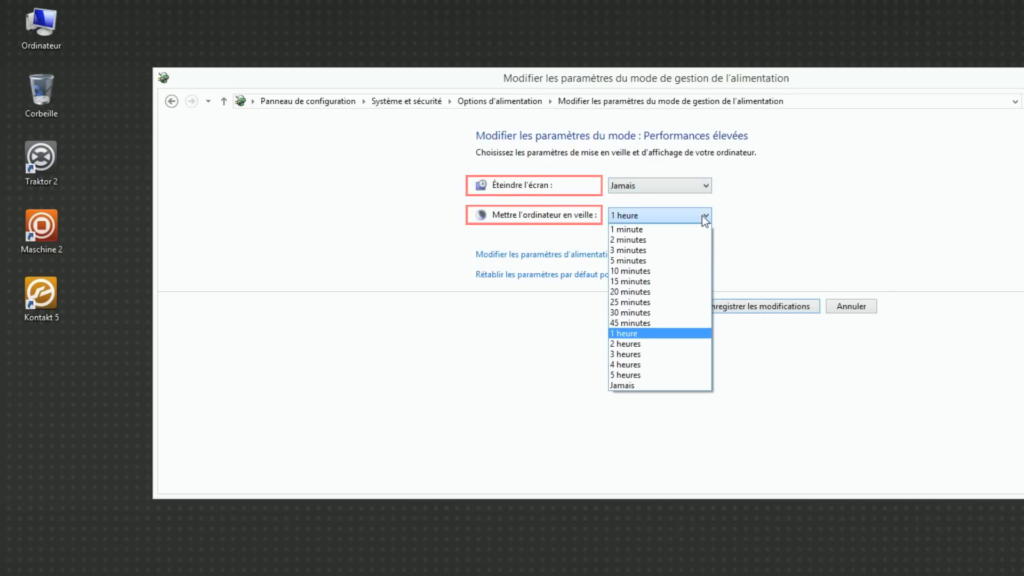
{"action": "left_click", "coordinate": [679, 385]}
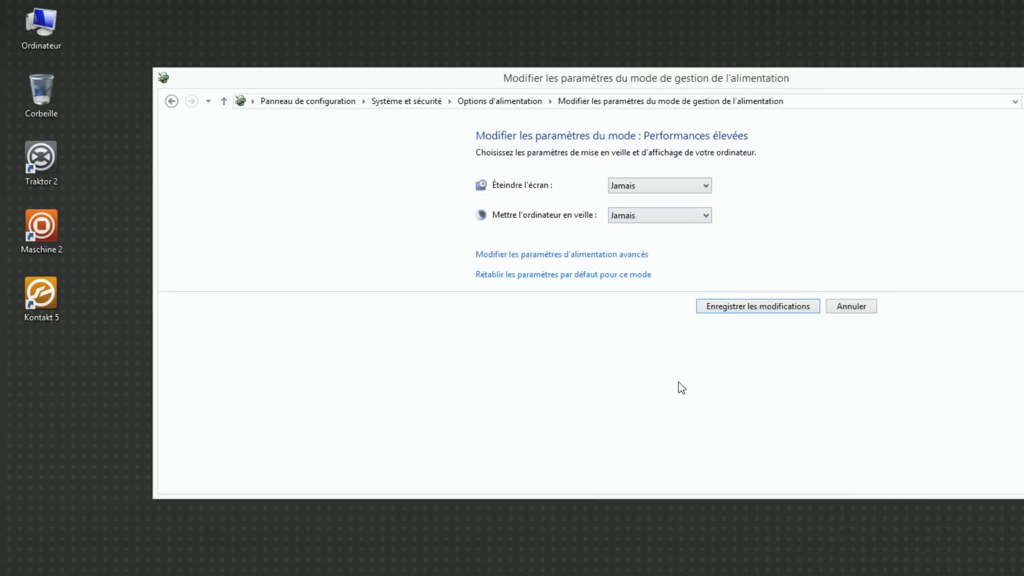
Open the advanced power settings and set Arrêter le disque dur après under Disque dur to Jamais.
{"action": "left_click", "coordinate": [608, 256]}
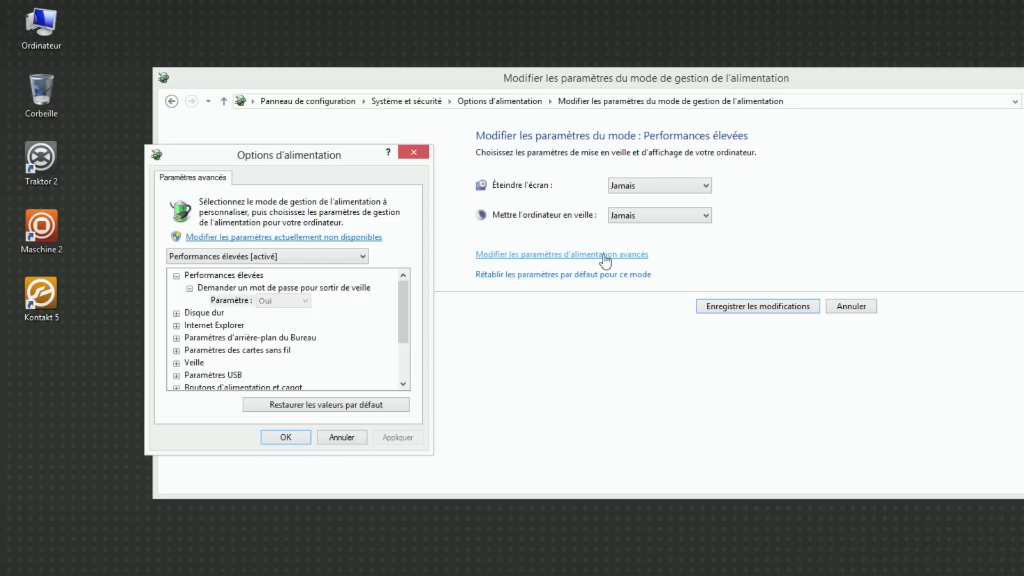
{"action": "left_click", "coordinate": [176, 314]}
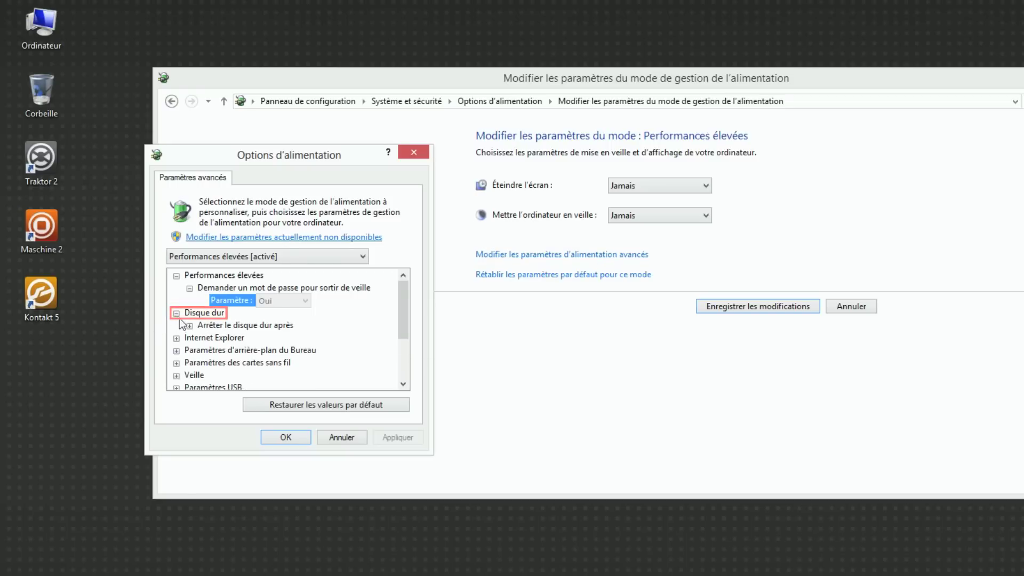
{"action": "left_click", "coordinate": [189, 326]}
{"action": "left_click", "coordinate": [267, 338]}
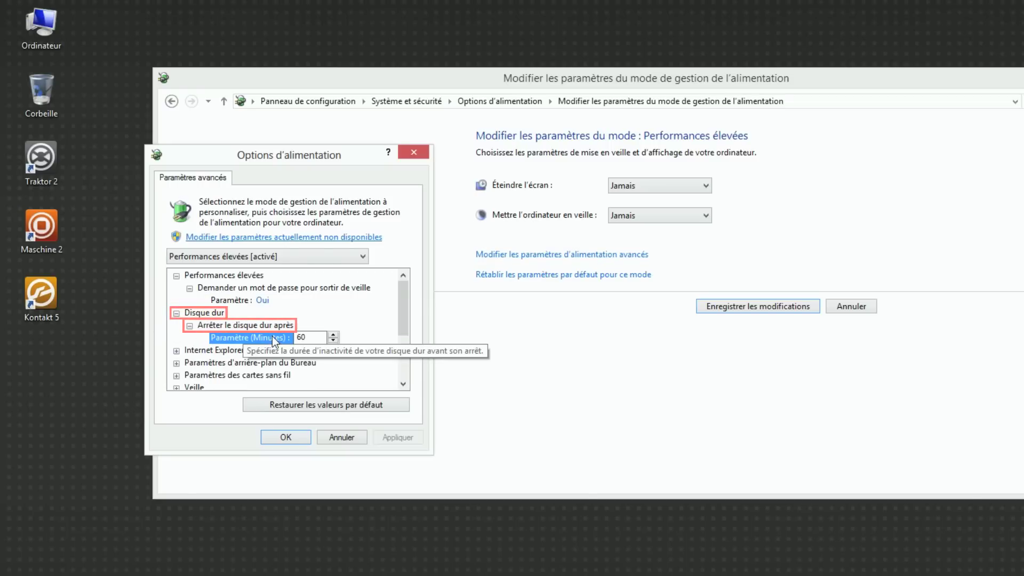
{"action": "left_click", "coordinate": [333, 341]}
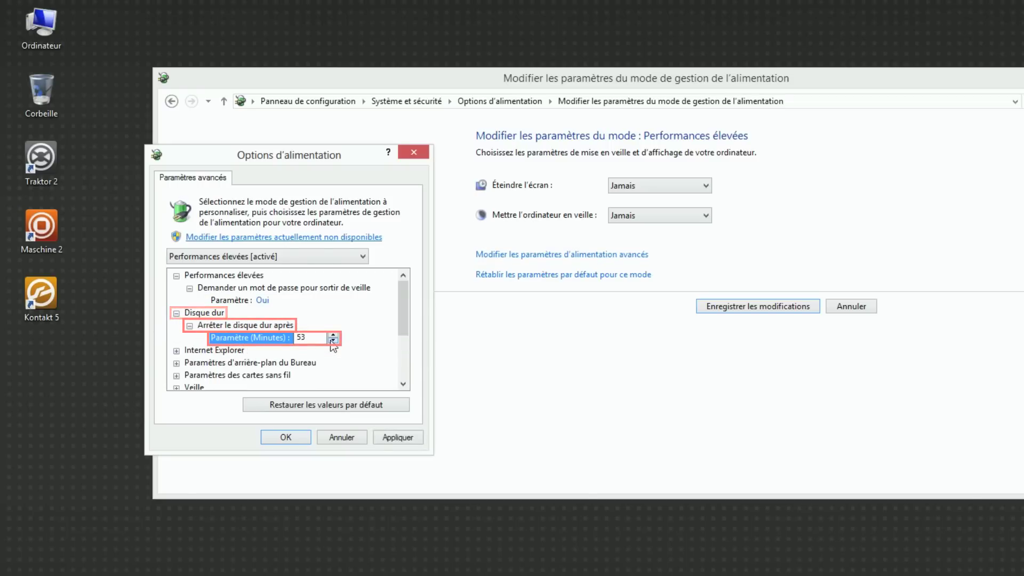
{"action": "left_click_drag", "start_coordinate": [333, 341], "coordinate": [333, 341]}
Set Veille après under Veille to Jamais.
{"action": "scroll", "coordinate": [405, 308], "scroll_direction": "down", "scroll_amount": 2}
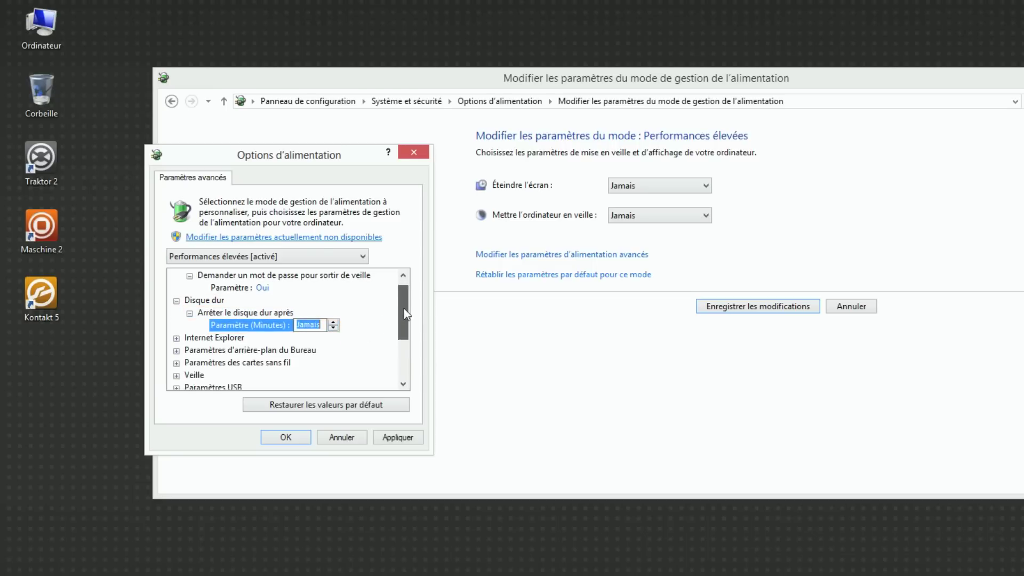
{"action": "left_click", "coordinate": [176, 337]}
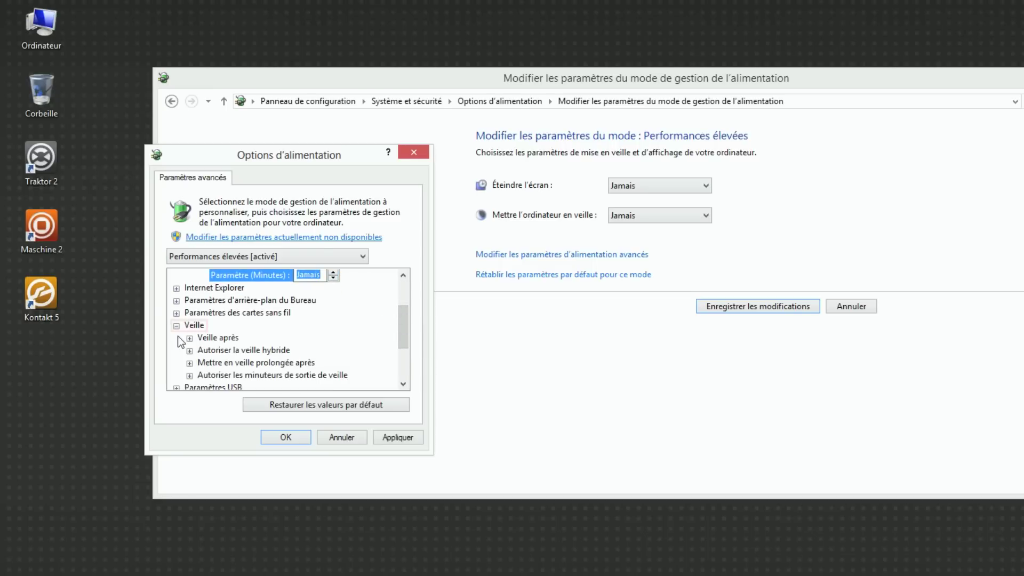
{"action": "left_click", "coordinate": [190, 338]}
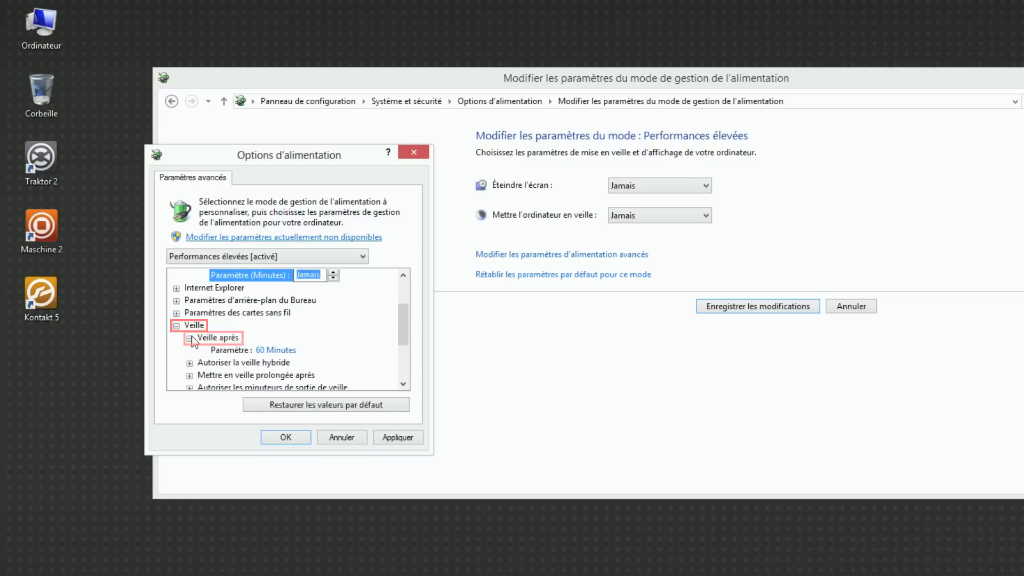
{"action": "left_click", "coordinate": [263, 351]}
{"action": "left_click", "coordinate": [333, 353]}
{"action": "left_click", "coordinate": [333, 353]}
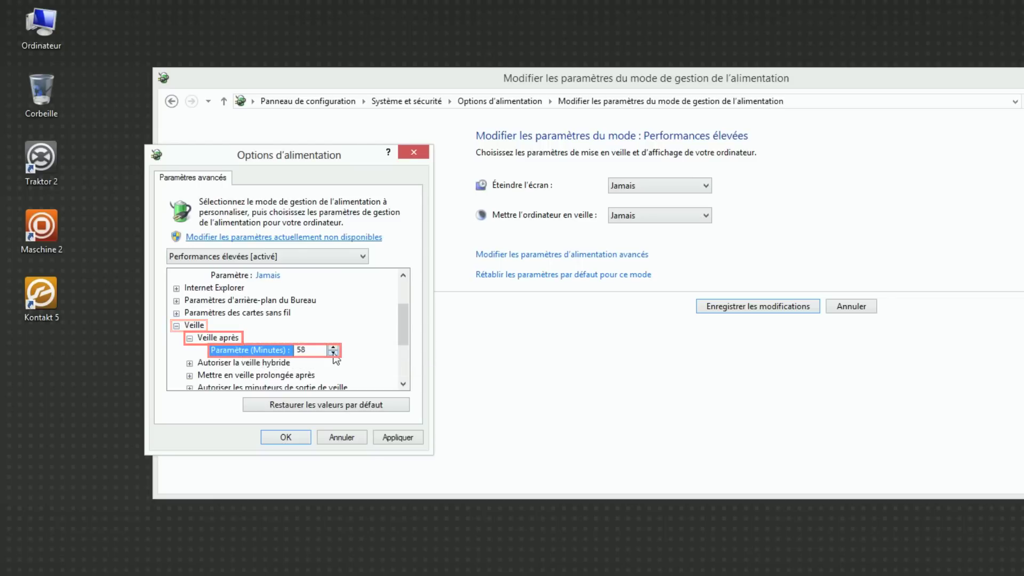
{"action": "left_click_drag", "start_coordinate": [333, 353], "coordinate": [333, 353]}
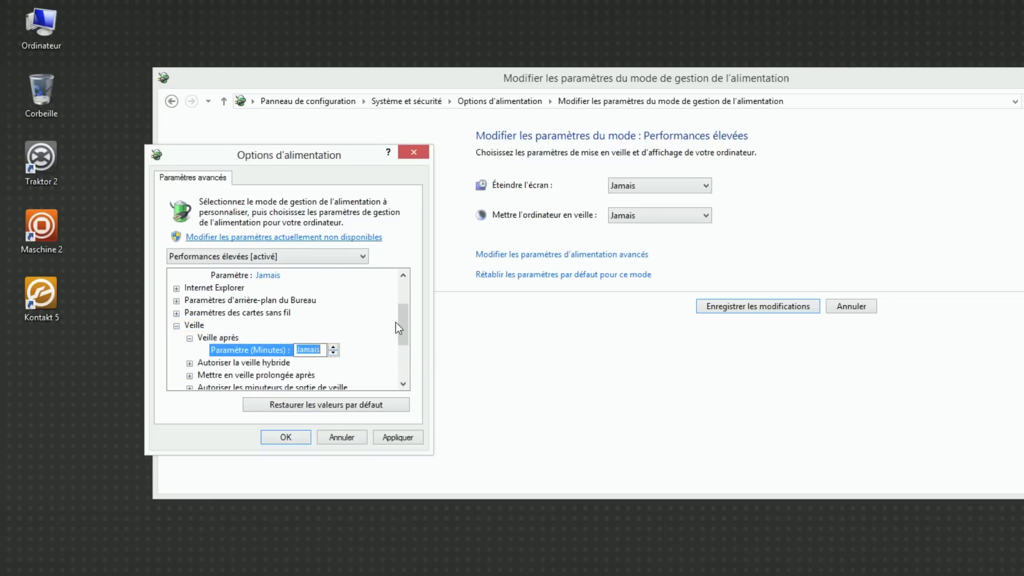
Set Paramètre de la suspension sélective USB under Paramètres USB to Désactivée.
{"action": "left_click_drag", "start_coordinate": [402, 327], "coordinate": [397, 350]}
{"action": "left_click", "coordinate": [176, 314]}
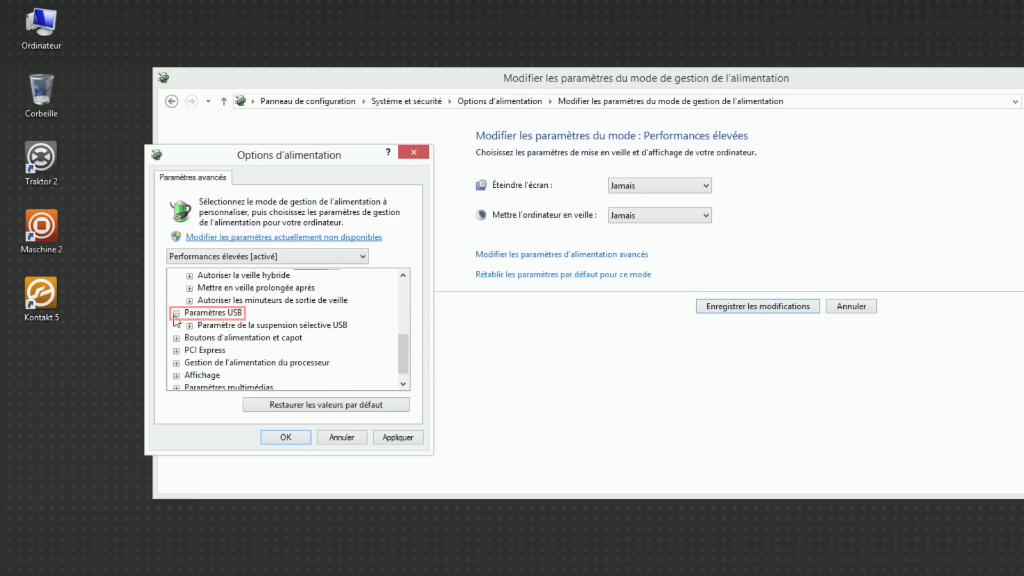
{"action": "left_click", "coordinate": [189, 326]}
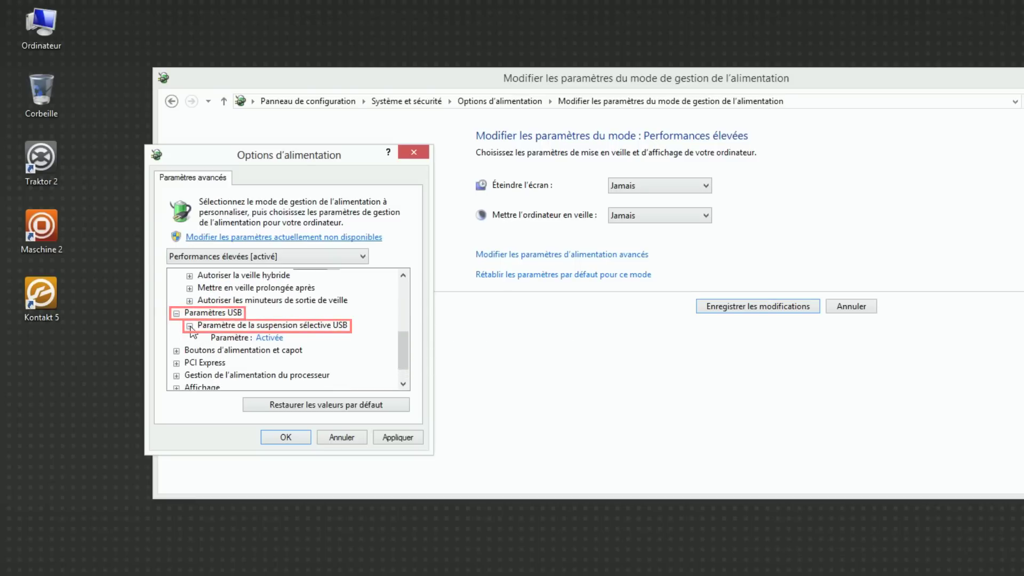
{"action": "left_click", "coordinate": [269, 338]}
{"action": "left_click", "coordinate": [307, 339]}
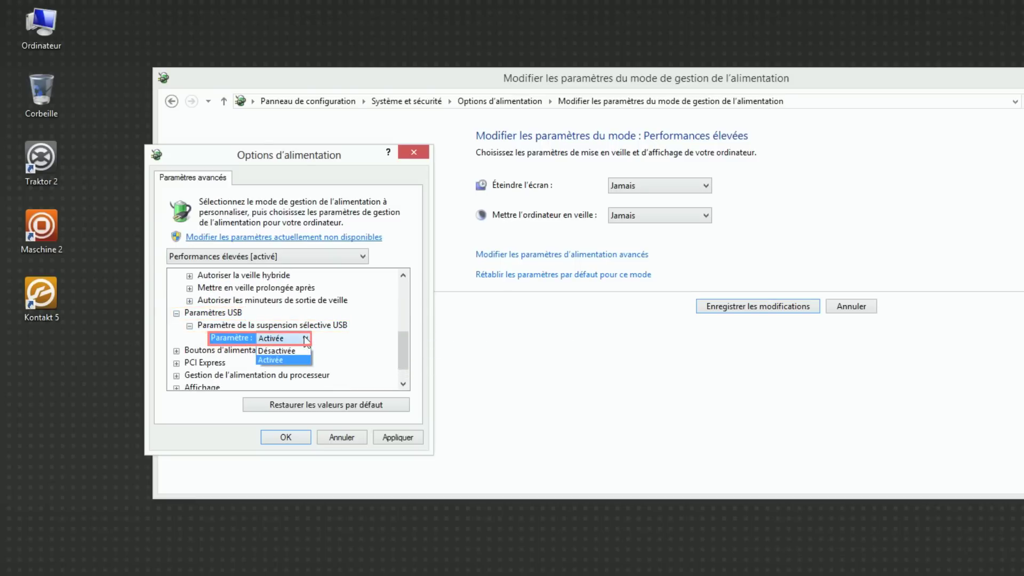
{"action": "left_click", "coordinate": [302, 350]}
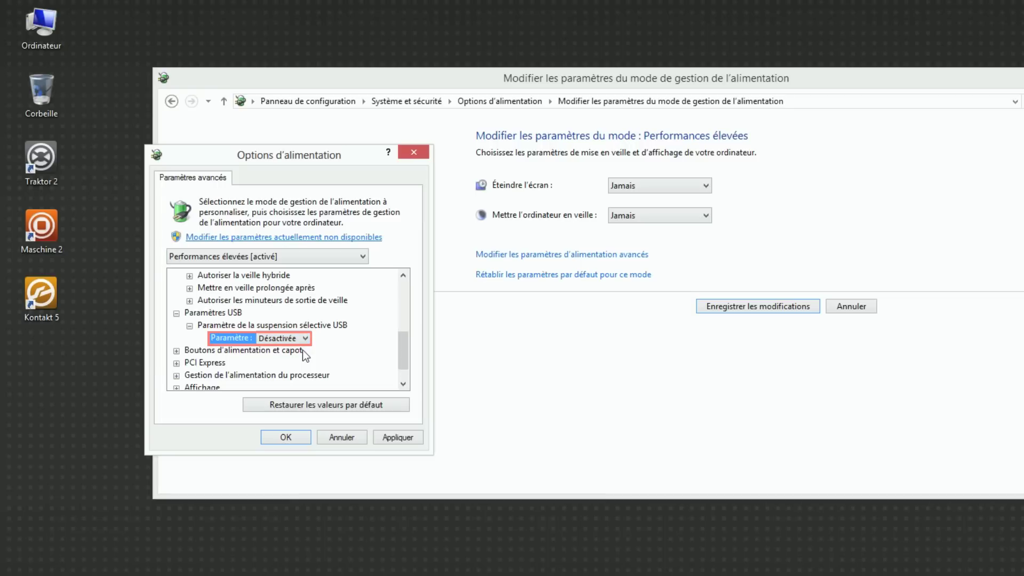
Set État minimal du processeur under Gestion de l'alimentation du processeur to 100%.
{"action": "left_click_drag", "start_coordinate": [401, 354], "coordinate": [400, 361]}
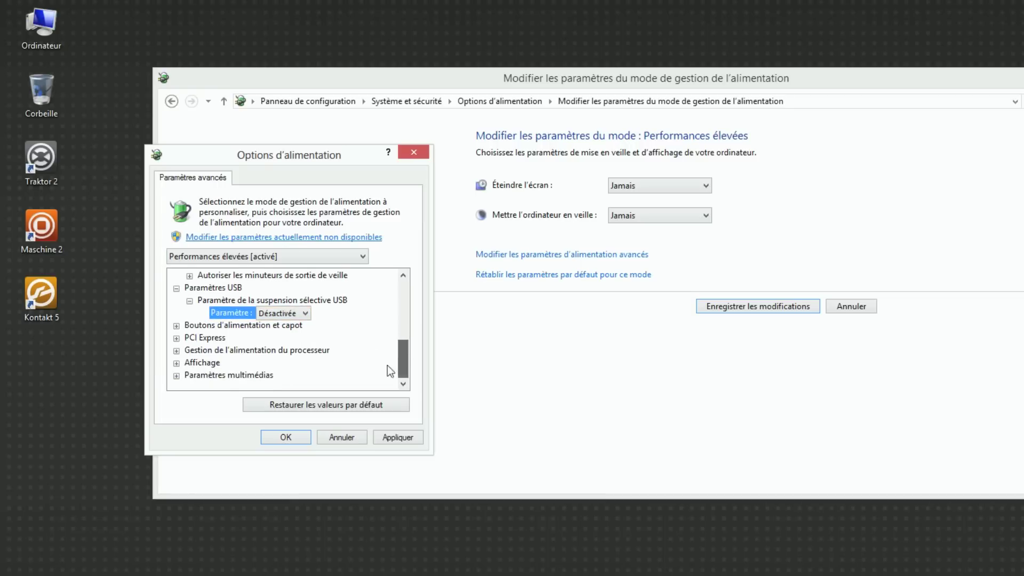
{"action": "left_click", "coordinate": [176, 350]}
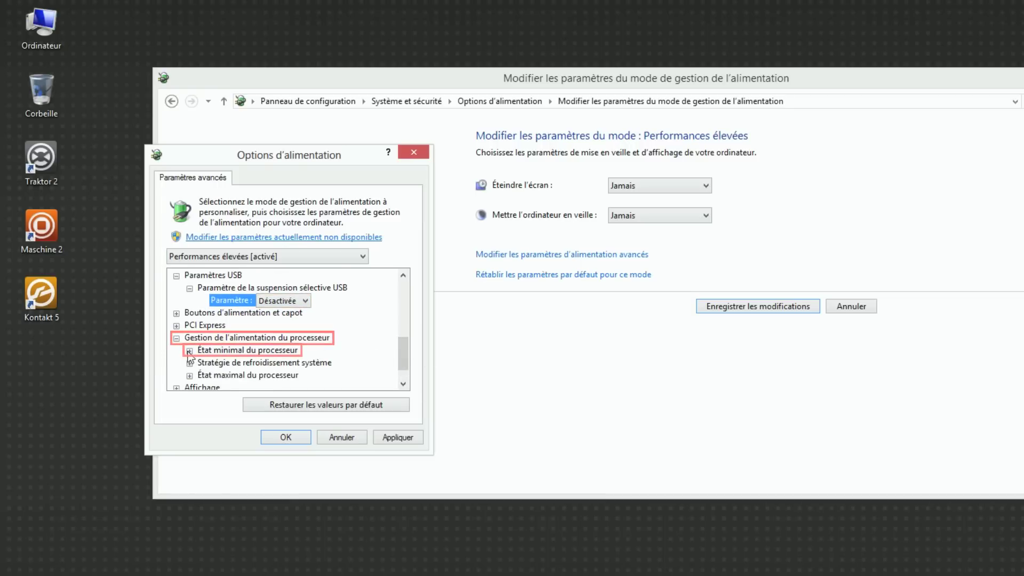
{"action": "left_click", "coordinate": [190, 351]}
{"action": "left_click", "coordinate": [267, 362]}
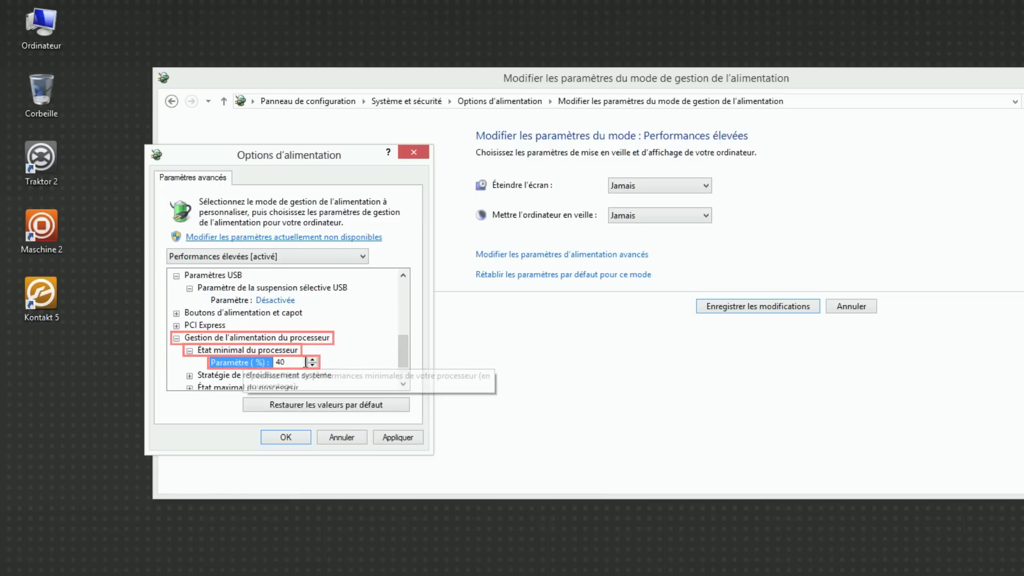
{"action": "left_click", "coordinate": [312, 359]}
{"action": "left_click_drag", "start_coordinate": [313, 360], "coordinate": [313, 361]}
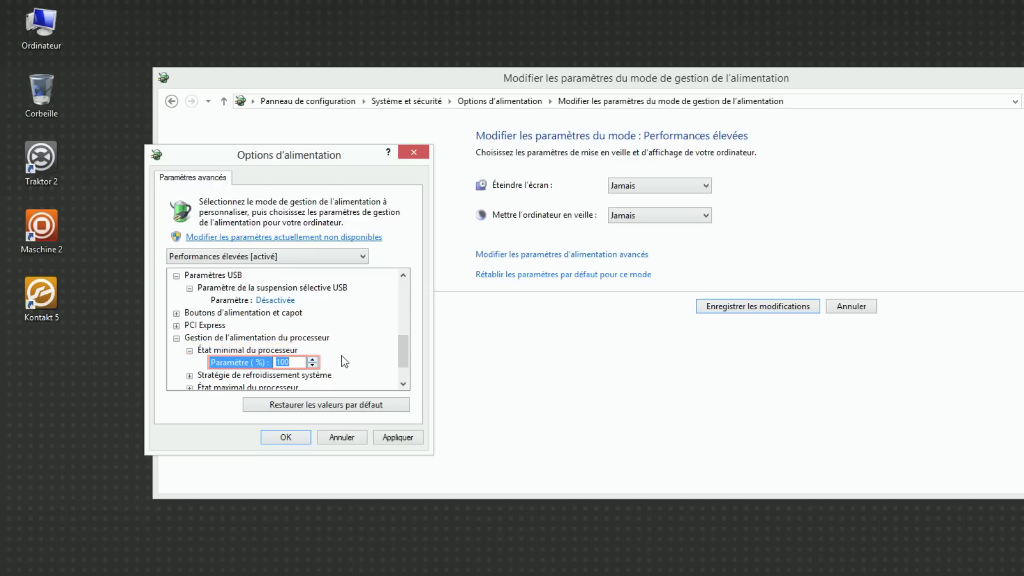
Set État maximal du processeur under Gestion de l'alimentation du processeur to 100%.
{"action": "scroll", "coordinate": [402, 352], "scroll_direction": "down", "scroll_amount": 1}
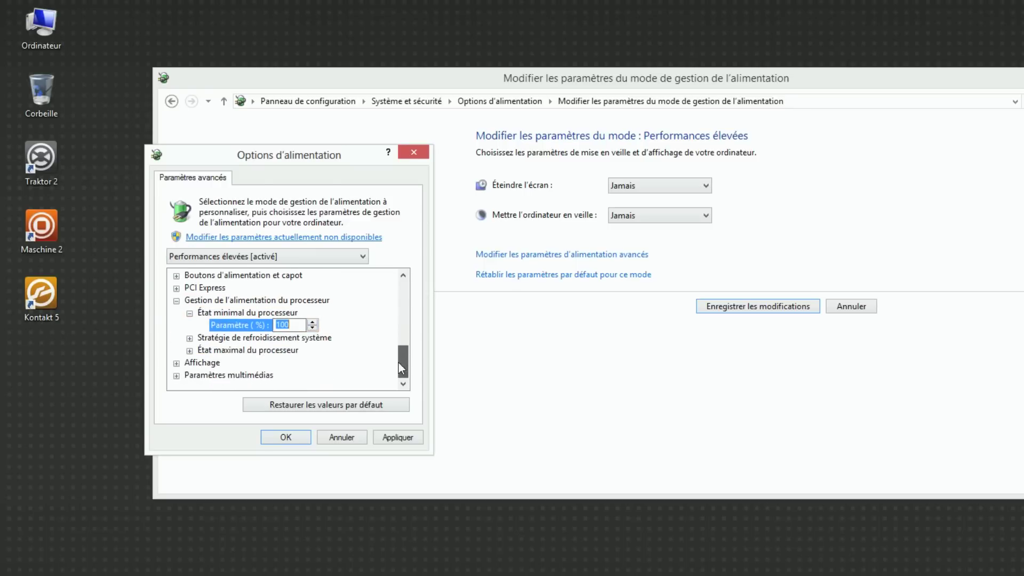
{"action": "left_click", "coordinate": [189, 350]}
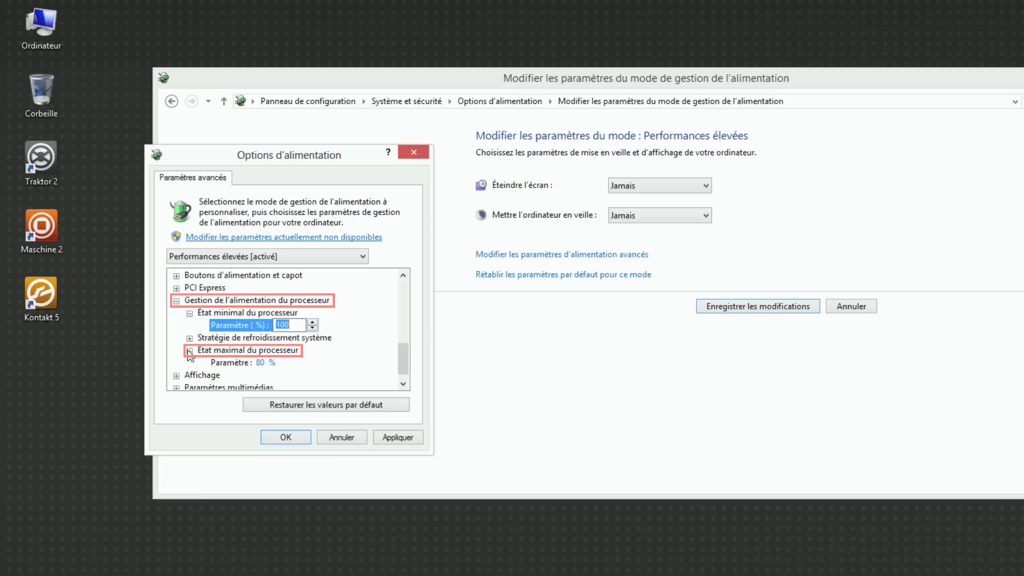
{"action": "left_click", "coordinate": [294, 362]}
{"action": "left_click", "coordinate": [313, 360]}
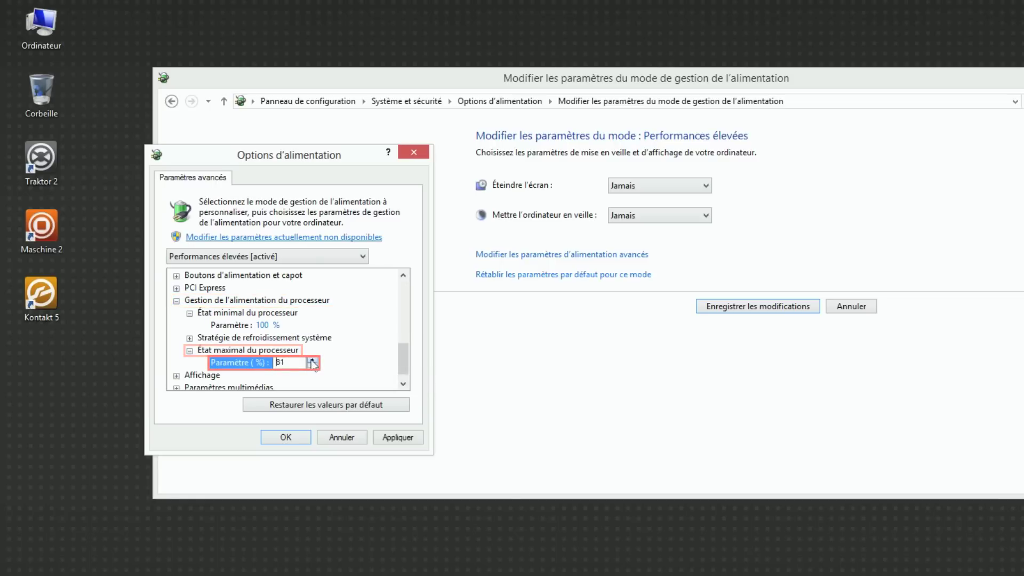
{"action": "left_click", "coordinate": [312, 360]}
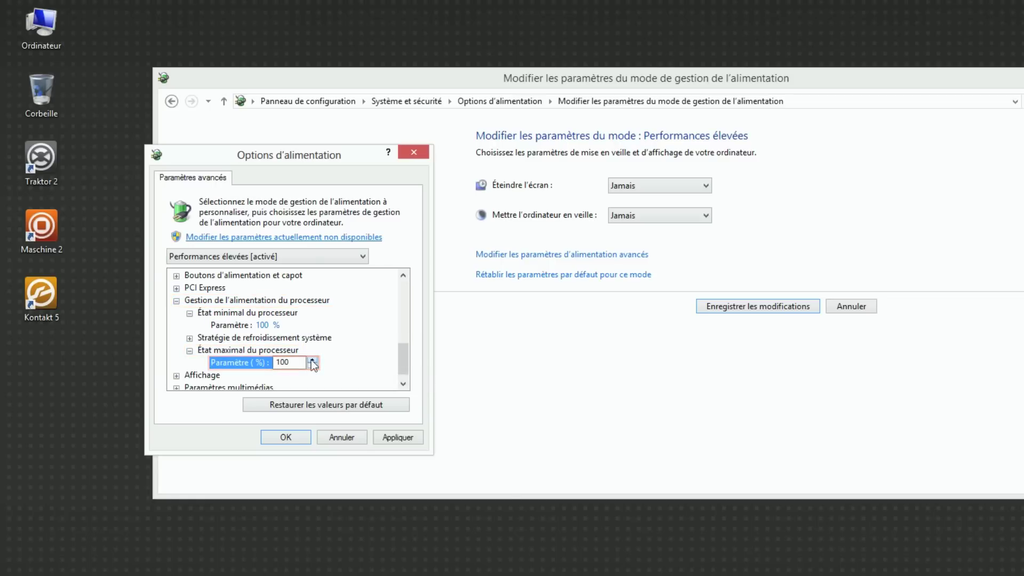
Set Éteindre l'affichage après under Affichage to Jamais and save the Performances élevées plan changes.
{"action": "left_click", "coordinate": [177, 375]}
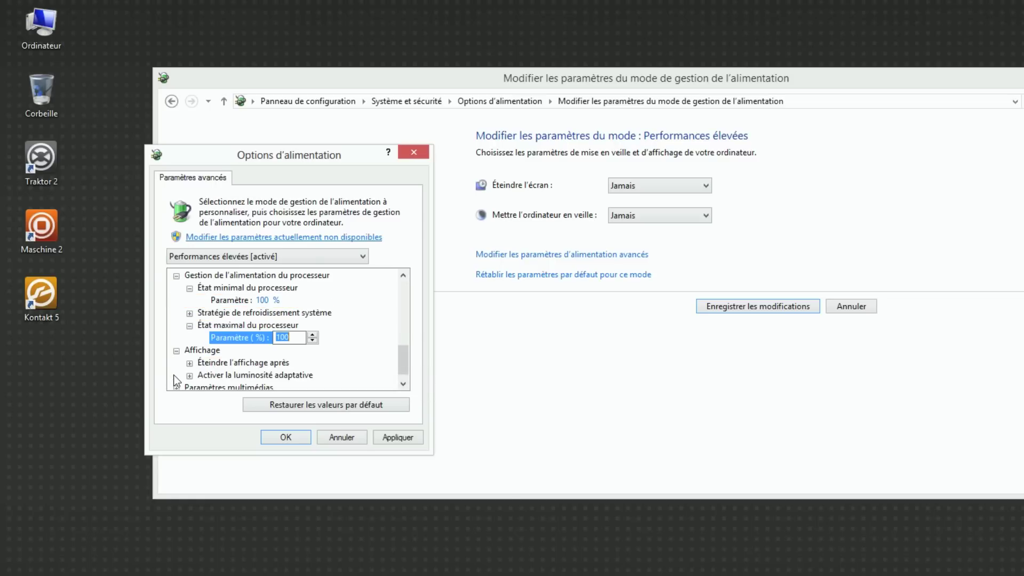
{"action": "left_click", "coordinate": [189, 363]}
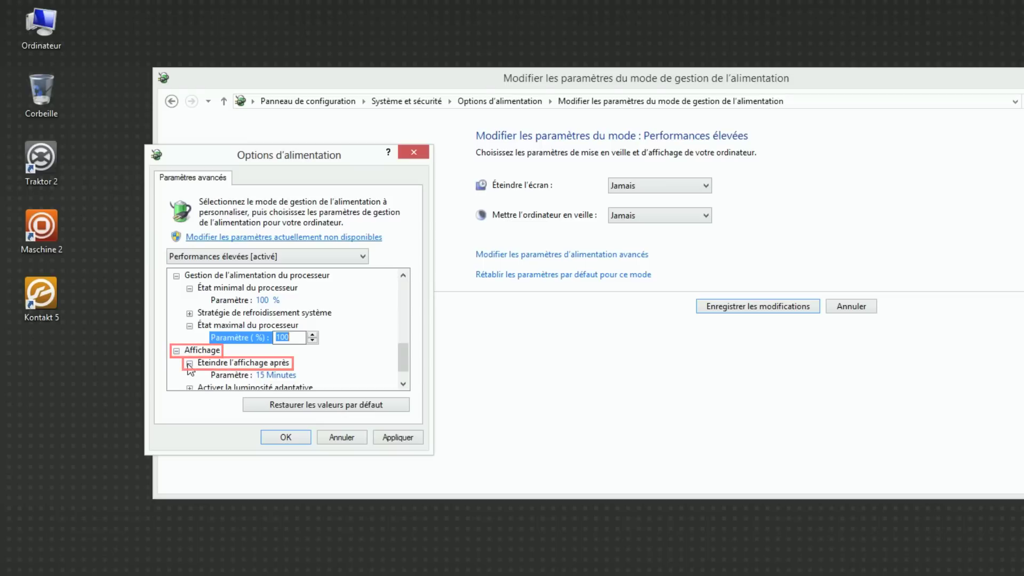
{"action": "left_click", "coordinate": [251, 375]}
{"action": "left_click", "coordinate": [333, 379]}
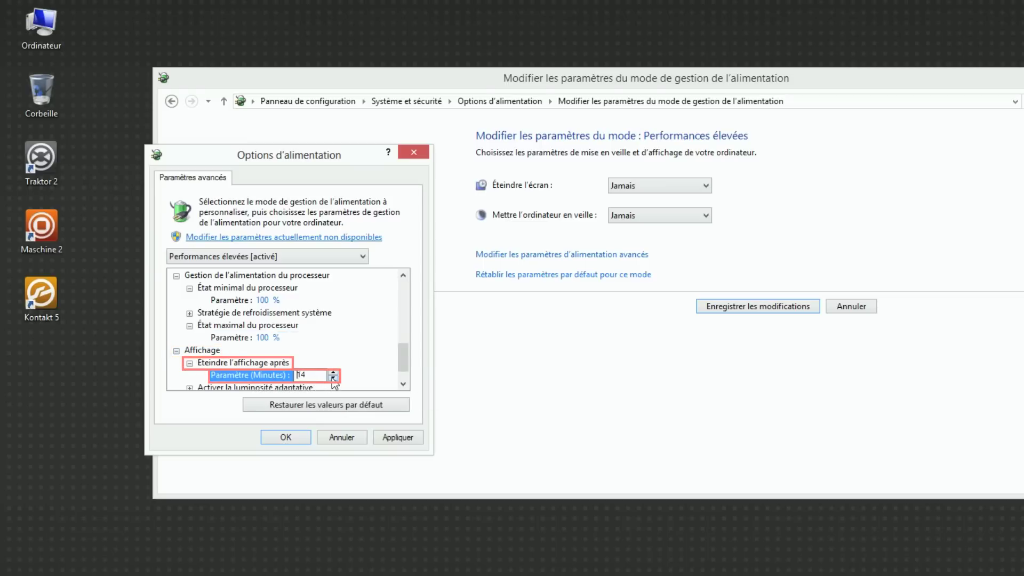
{"action": "left_click", "coordinate": [333, 378]}
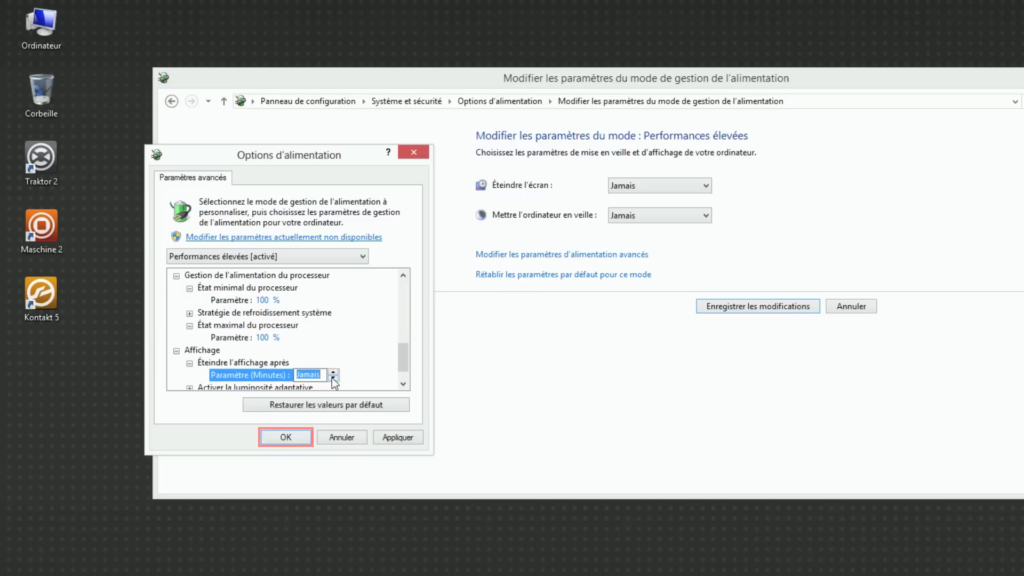
{"action": "left_click", "coordinate": [299, 438]}
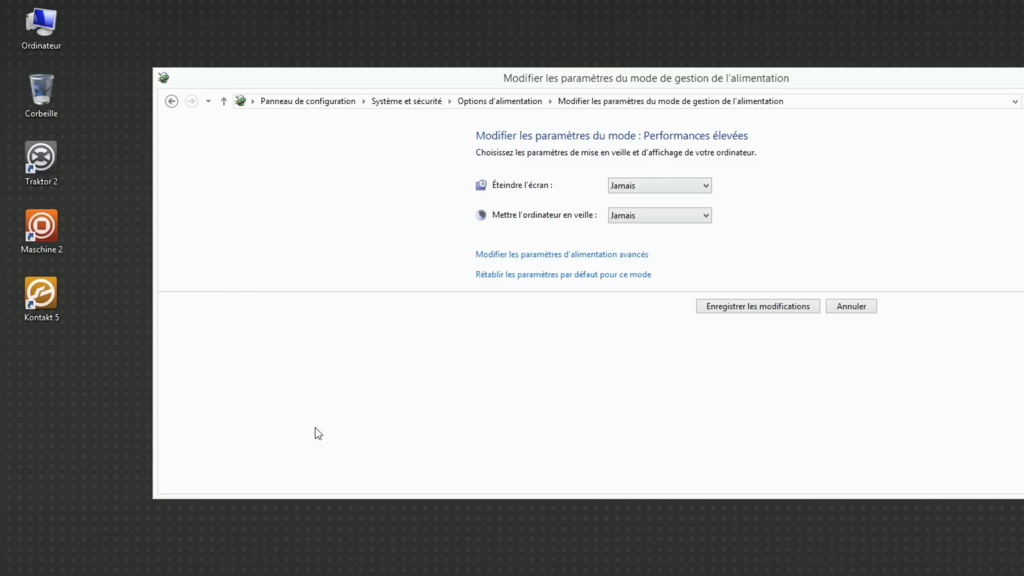
{"action": "left_click", "coordinate": [739, 308]}
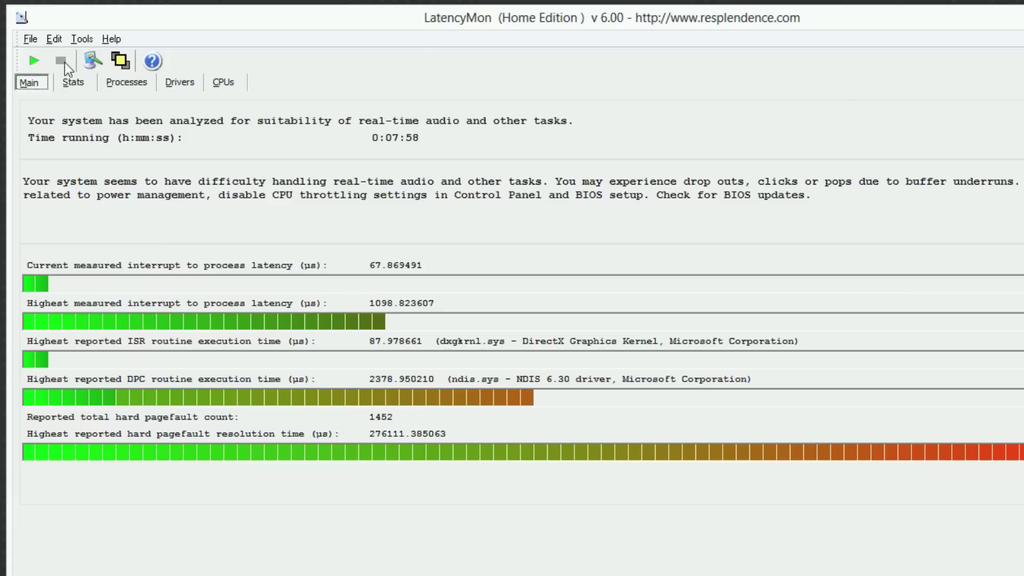
View the drivers report in LatencyMon and read through the PDF Drivers List linked in the YouTube video description in the browser.
{"action": "left_click", "coordinate": [179, 84]}
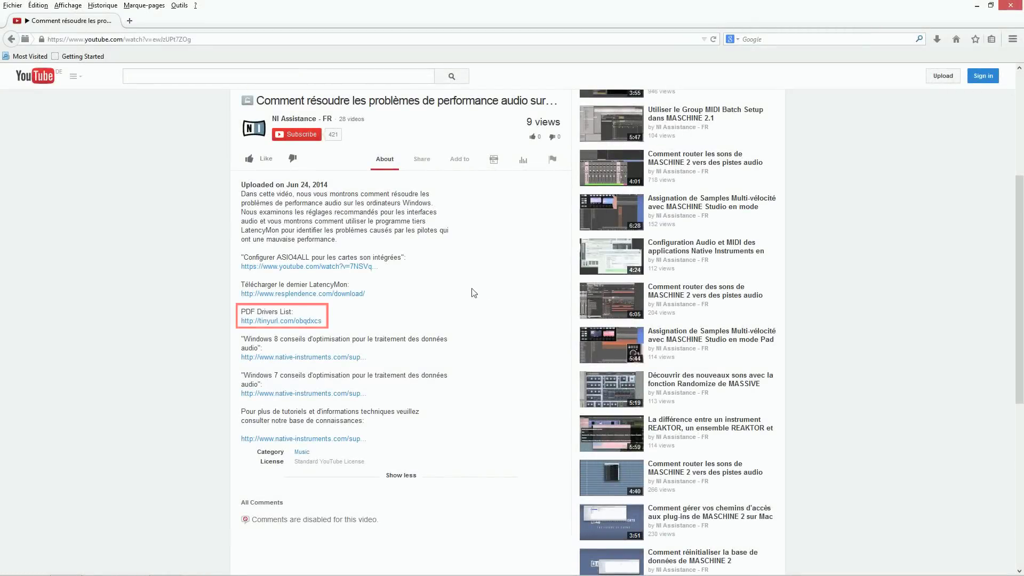
{"action": "left_click", "coordinate": [312, 321]}
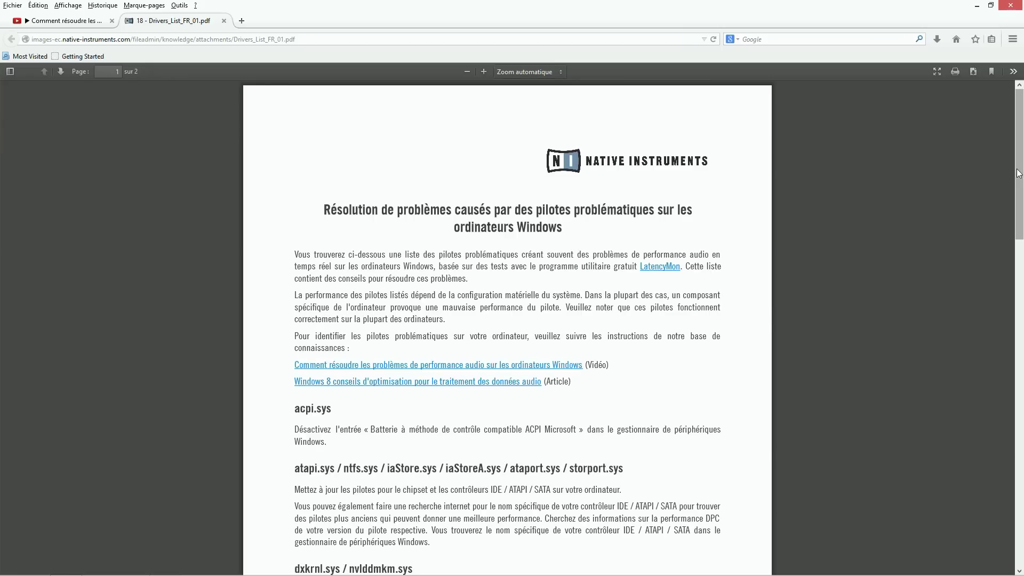
{"action": "left_click_drag", "start_coordinate": [1019, 176], "coordinate": [985, 388]}
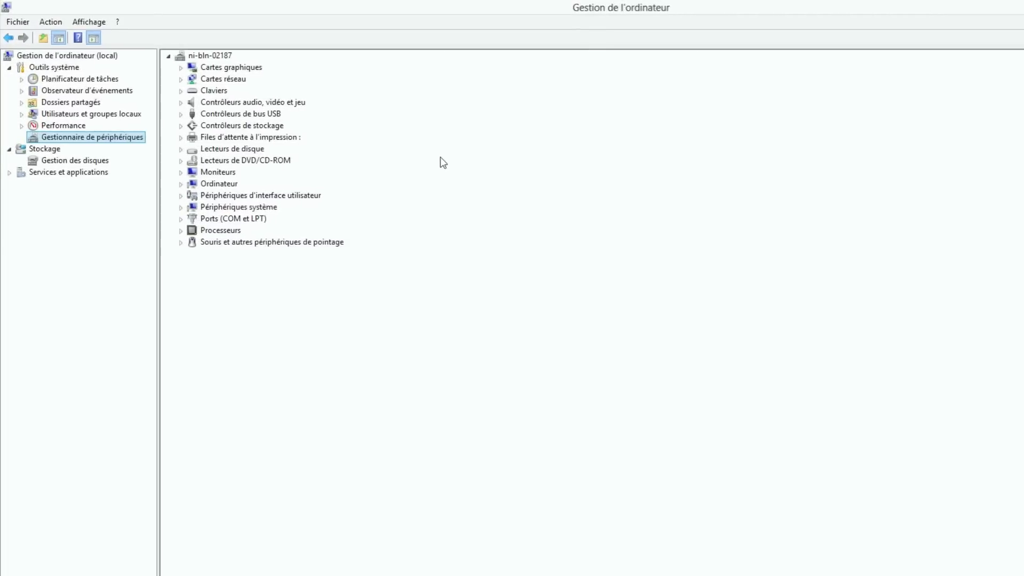
In the Gestionnaire de périphériques of Gestion de l'ordinateur, disable the Gigabit-Netzwerkverbindung Intel(R) 82579LM network card.
{"action": "left_click", "coordinate": [235, 103]}
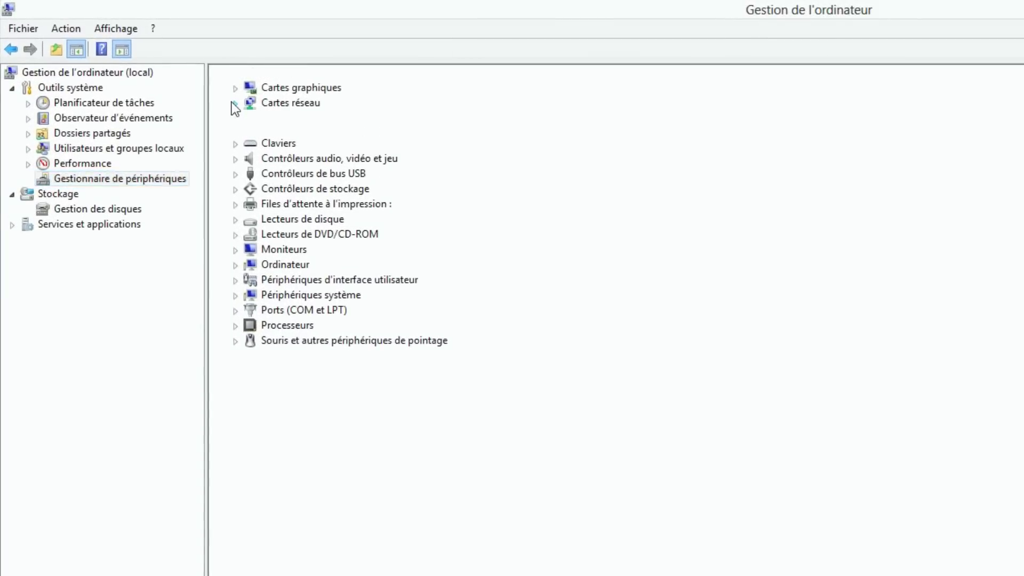
{"action": "right_click", "coordinate": [373, 117]}
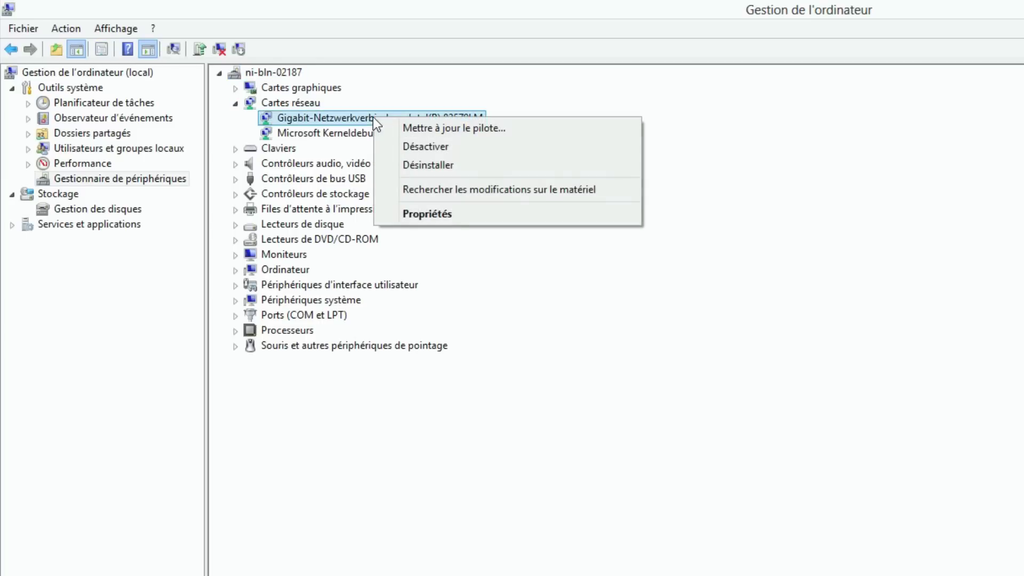
{"action": "left_click", "coordinate": [404, 147]}
{"action": "left_click", "coordinate": [848, 481]}
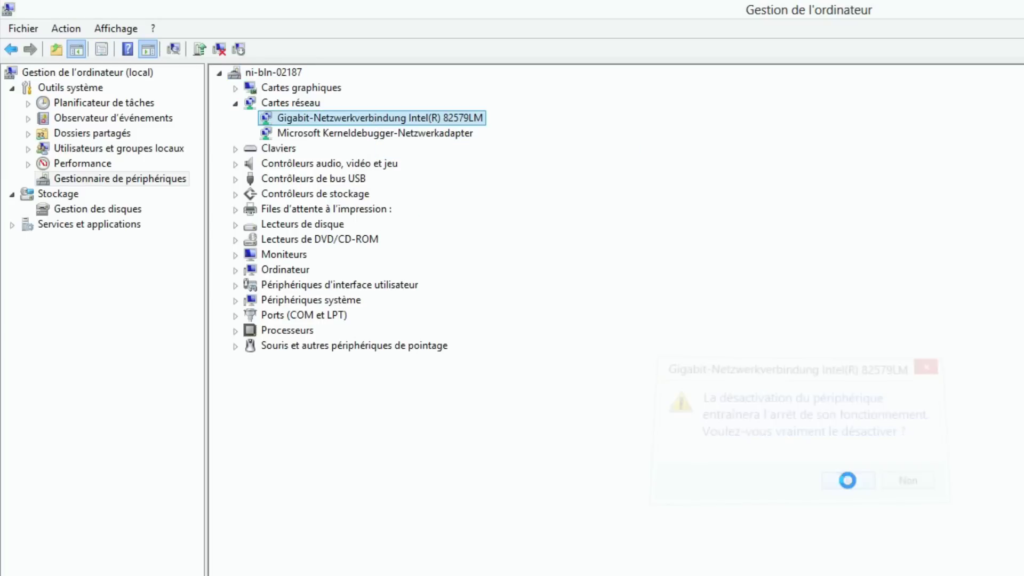
Disable the Microsoft Kerneldebugger-Netzwerkadapter under Cartes réseau.
{"action": "right_click", "coordinate": [429, 134]}
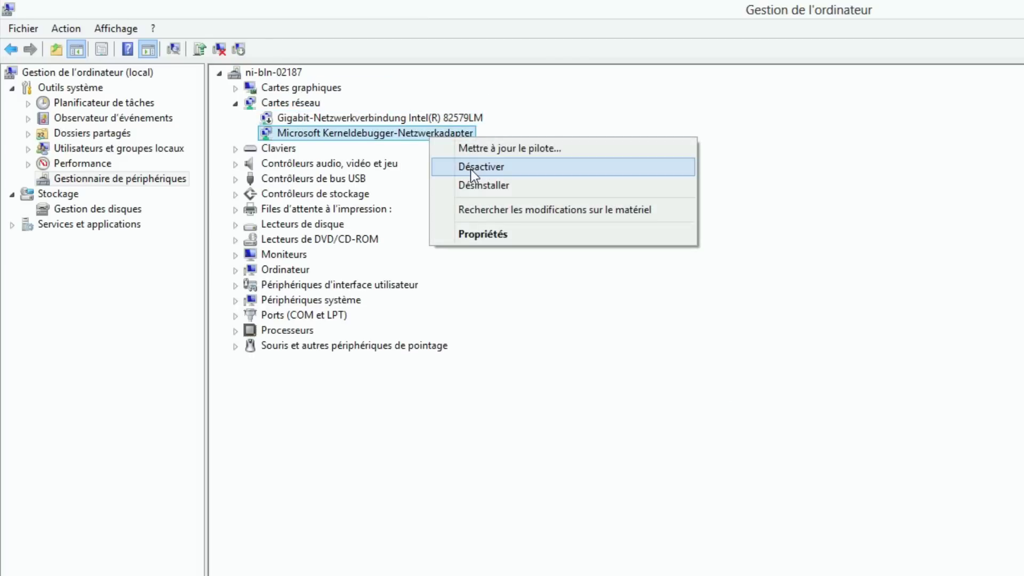
{"action": "left_click", "coordinate": [471, 167]}
{"action": "left_click", "coordinate": [842, 484]}
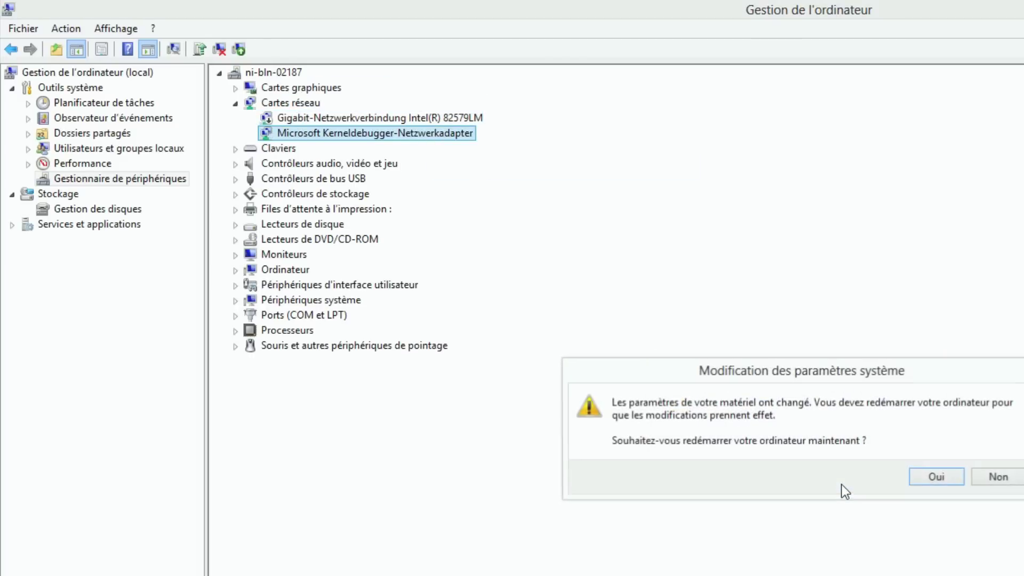